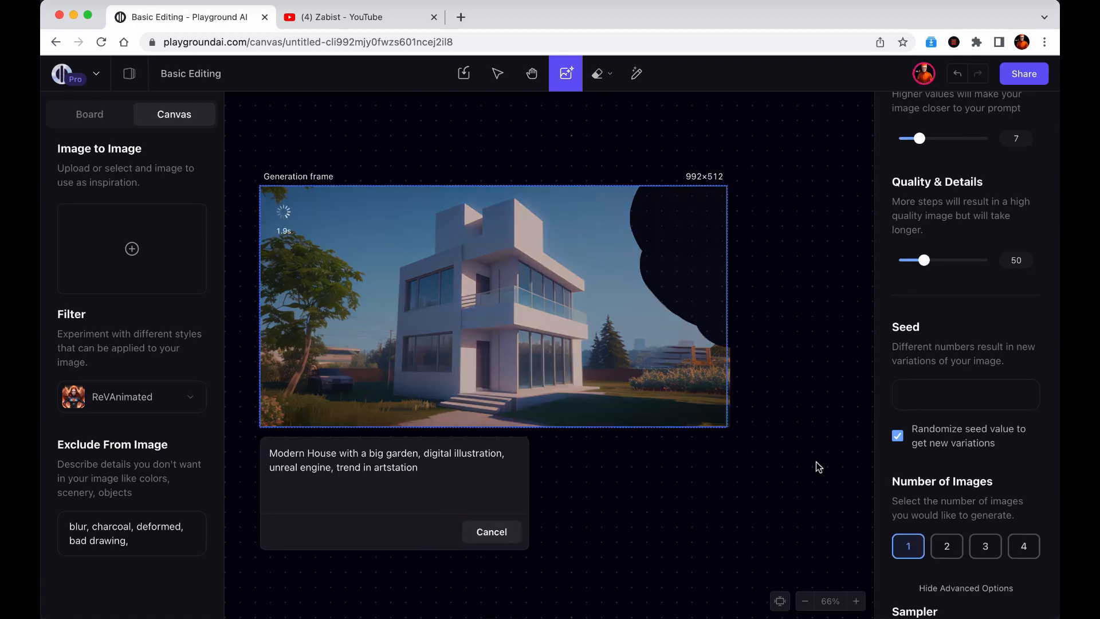
Erase the large tree beside the house and regenerate the erased area with the existing prompt.
scroll(609, 445, "left", 5)
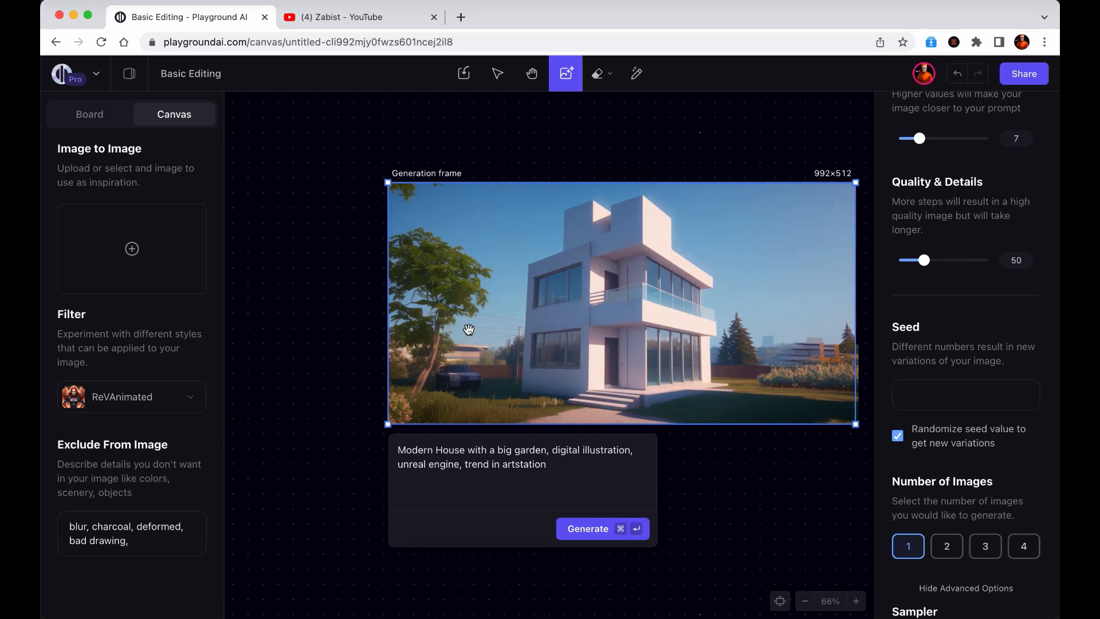
key("e")
left_click(405, 205)
mouse_move(426, 256)
left_mouse_down()
mouse_move(406, 271)
mouse_move(458, 279)
mouse_move(426, 295)
mouse_move(417, 305)
mouse_move(435, 310)
mouse_move(396, 333)
mouse_move(415, 327)
mouse_move(406, 363)
mouse_move(416, 316)
left_mouse_up()
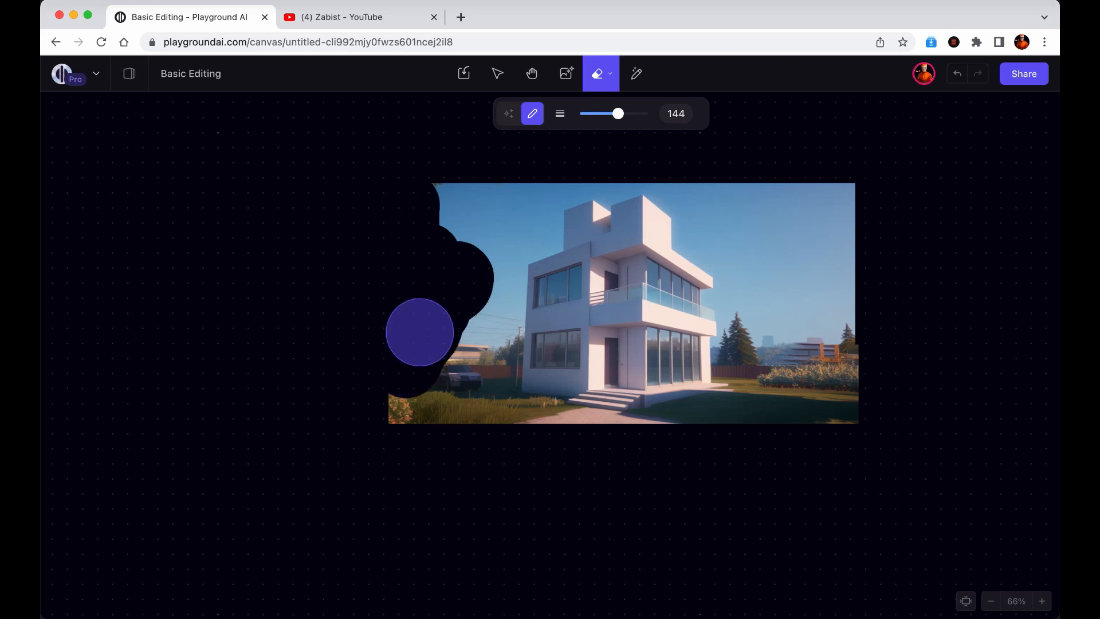
key("g")
left_click(594, 530)
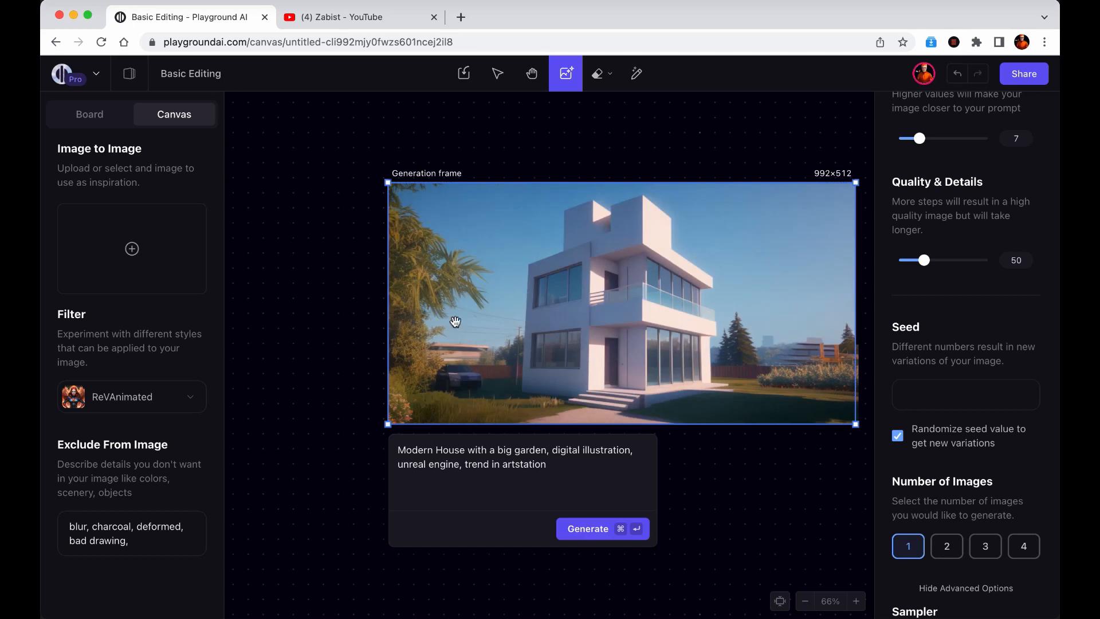
Erase the regenerated tree beside the house and refill the area with "blue sky" replacing "Modern House with a big garden" in the prompt.
key("e")
mouse_move(397, 208)
left_mouse_down()
mouse_move(458, 292)
mouse_move(413, 304)
mouse_move(405, 360)
left_mouse_up()
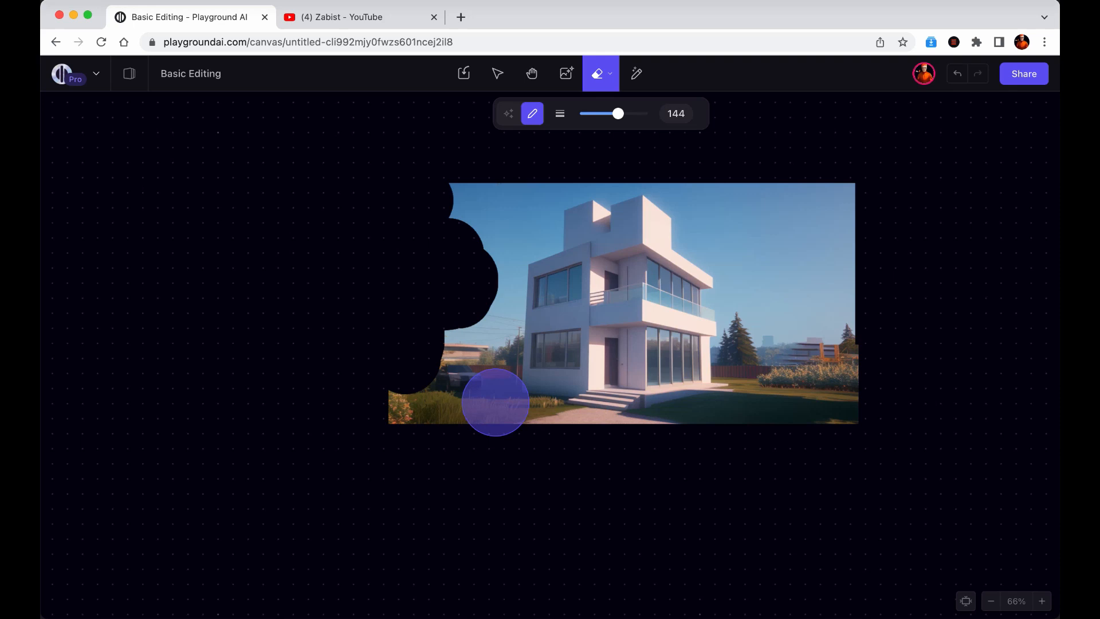
key("f")
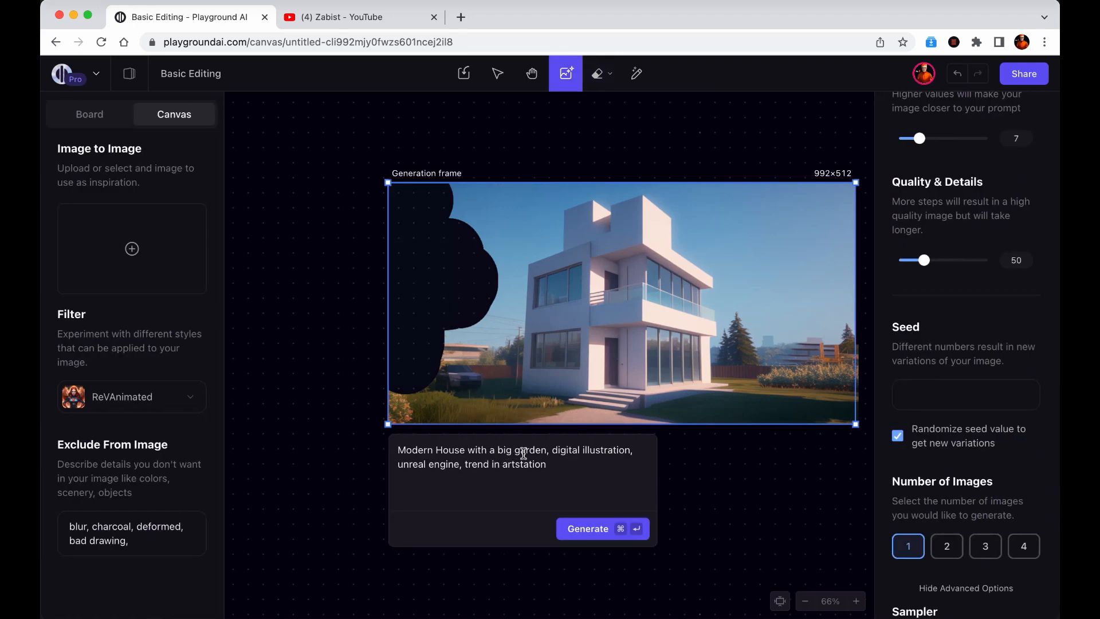
left_click_drag(546, 449, 396, 450)
type("blue sky")
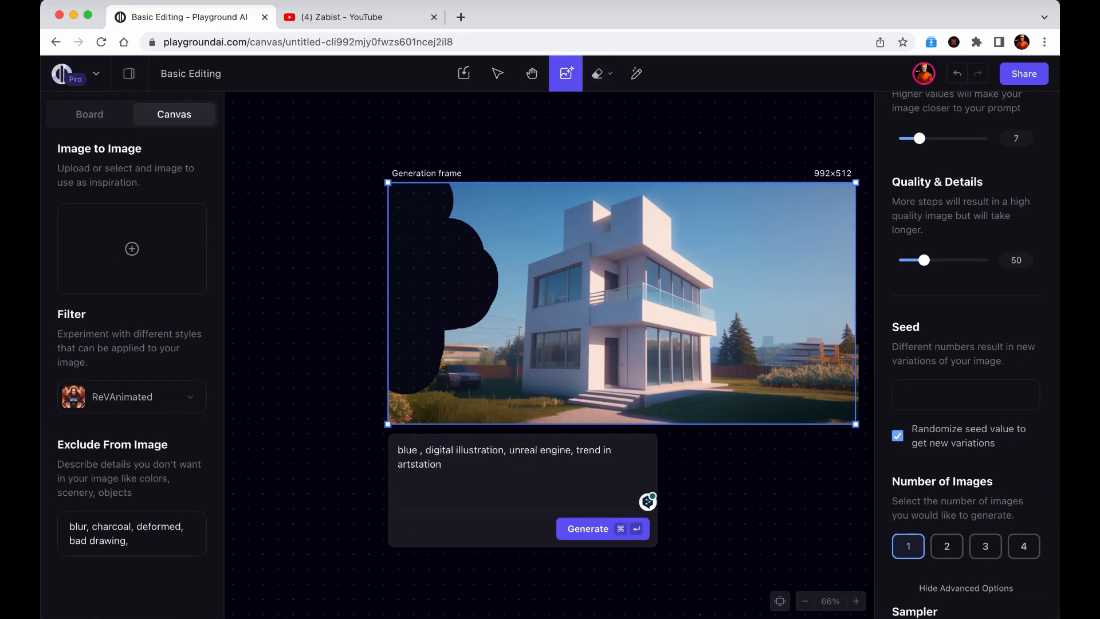
left_click(567, 525)
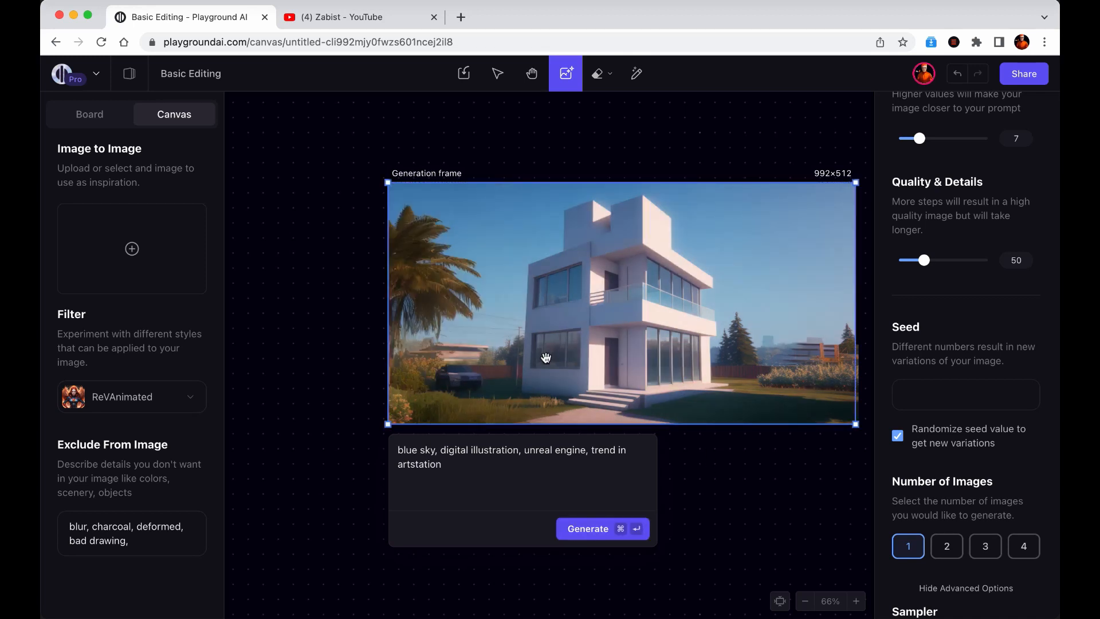
Erase the palm tree and regenerate the area with "trees," added to the details excluded from the image.
key("e")
mouse_move(422, 311)
left_mouse_down()
mouse_move(388, 317)
mouse_move(489, 309)
mouse_move(410, 306)
mouse_move(442, 315)
mouse_move(381, 324)
left_mouse_up()
key("f")
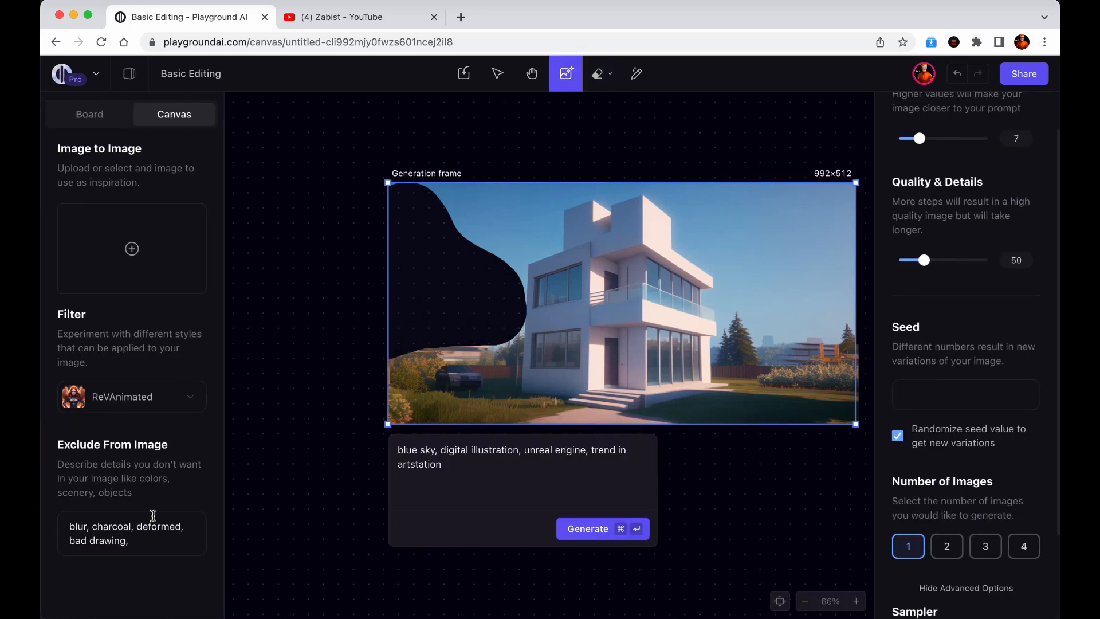
left_click(68, 526)
type("trees,")
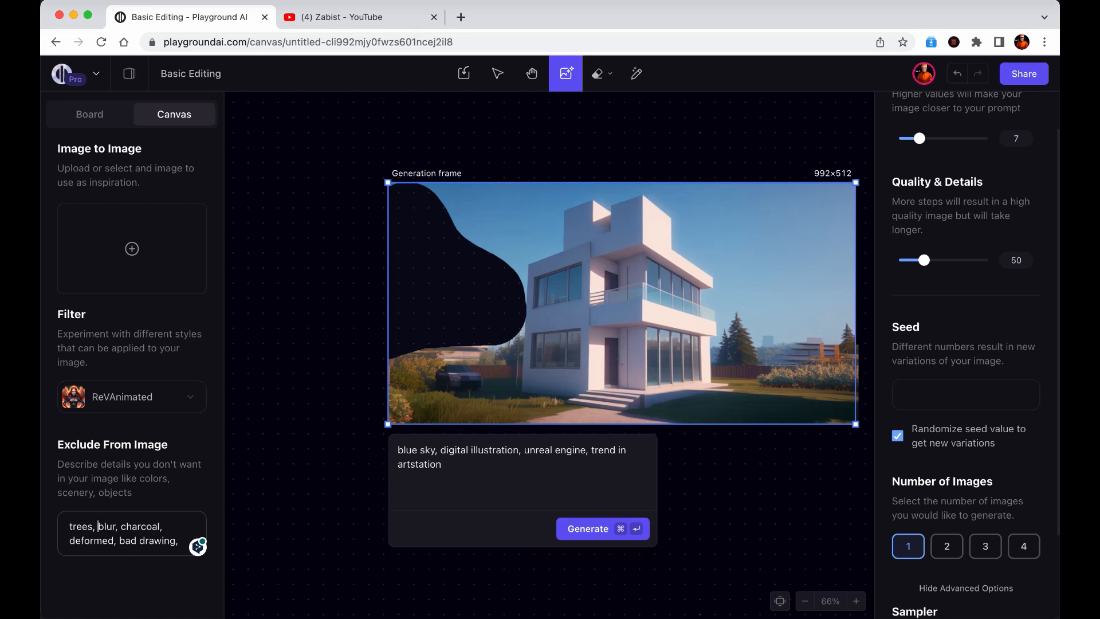
left_click(581, 532)
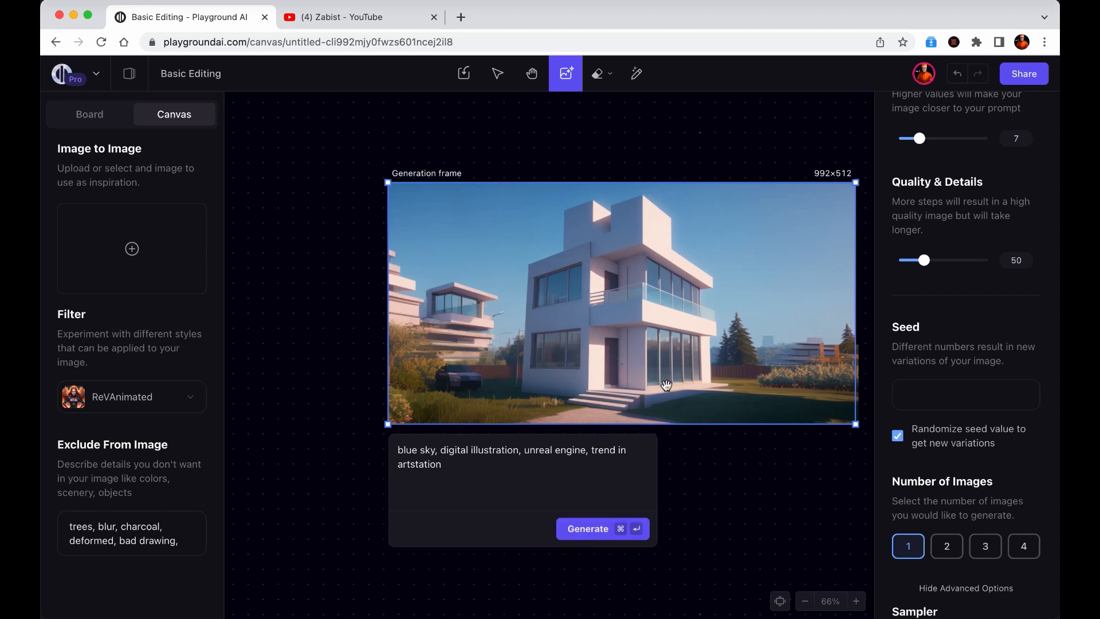
Remove the background buildings on the image's left side with the Object Eraser at brush size 105.
left_click(607, 83)
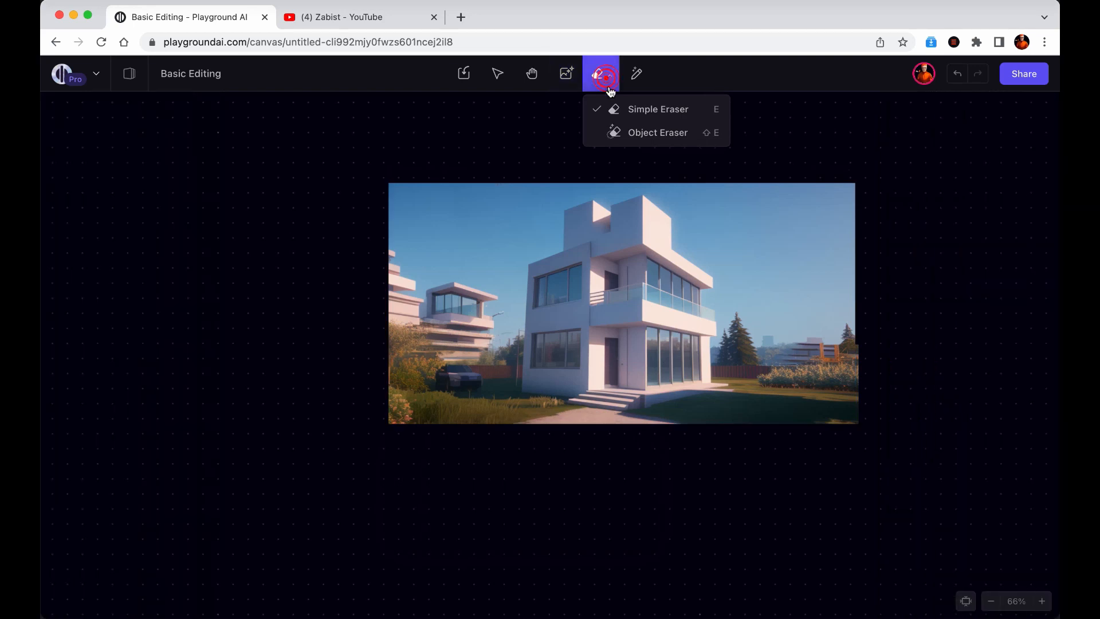
left_click(633, 130)
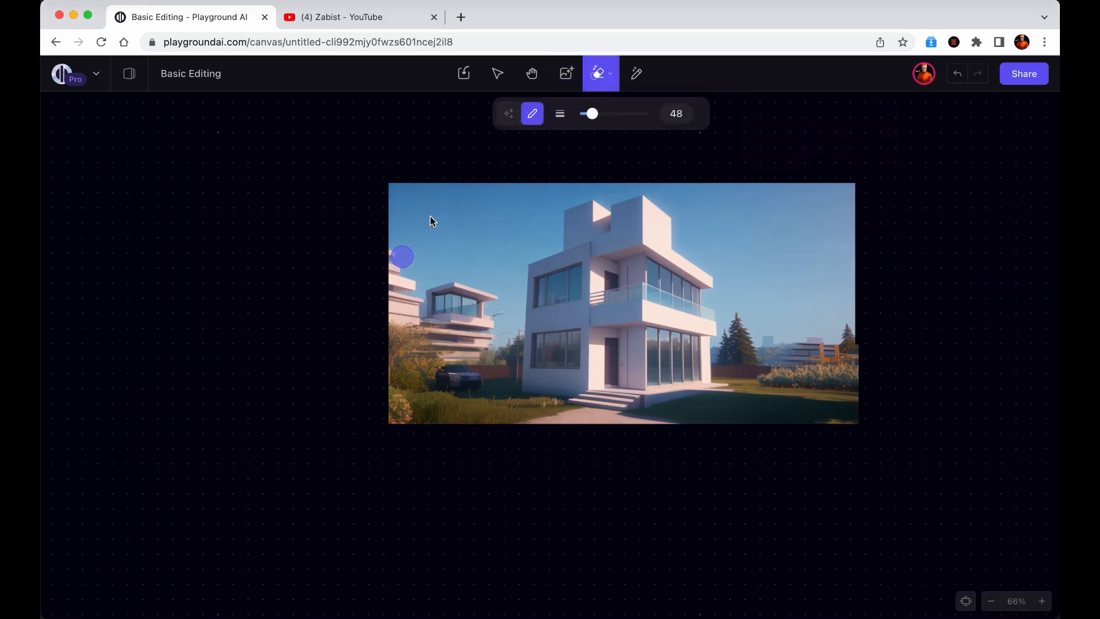
left_click_drag(591, 113, 607, 113)
left_click(398, 262)
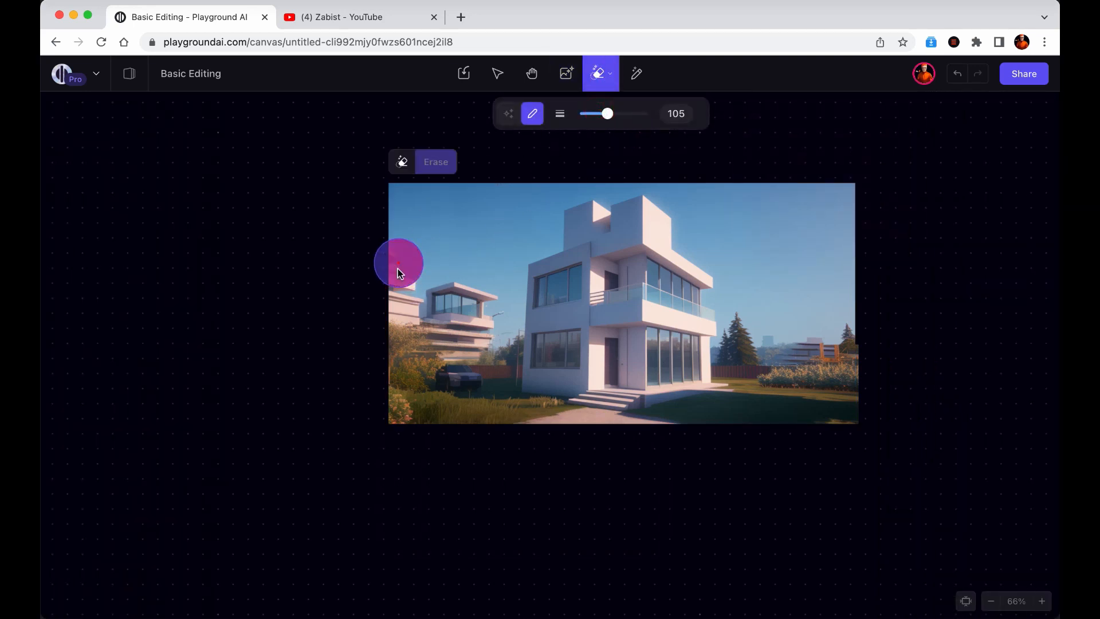
mouse_move(472, 316)
left_mouse_down()
mouse_move(437, 302)
mouse_move(466, 311)
mouse_move(434, 319)
left_mouse_up()
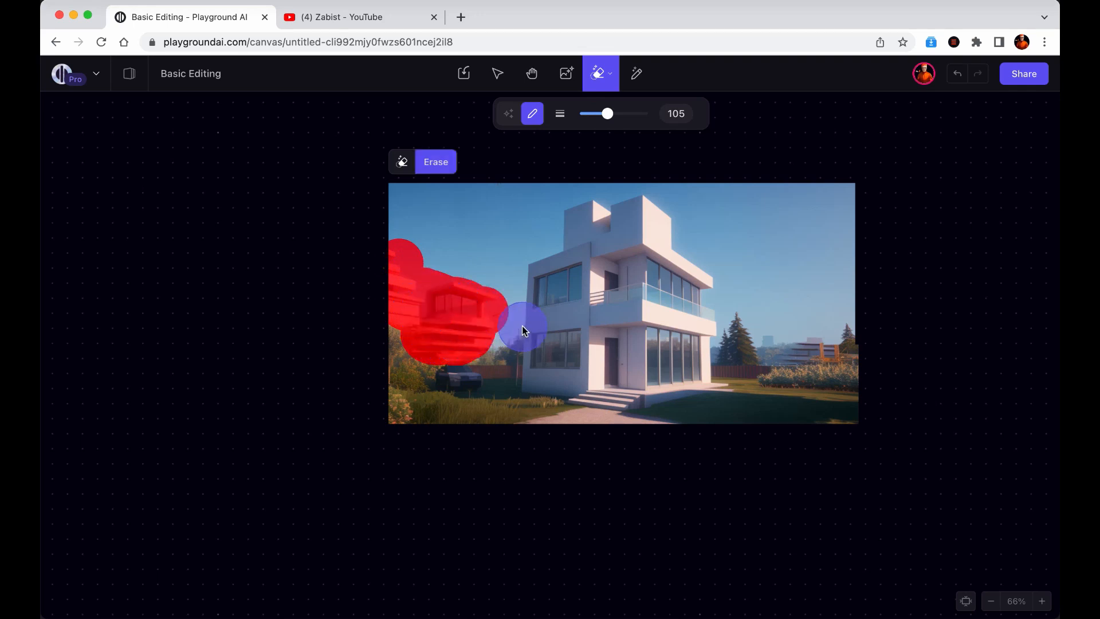
left_click(446, 165)
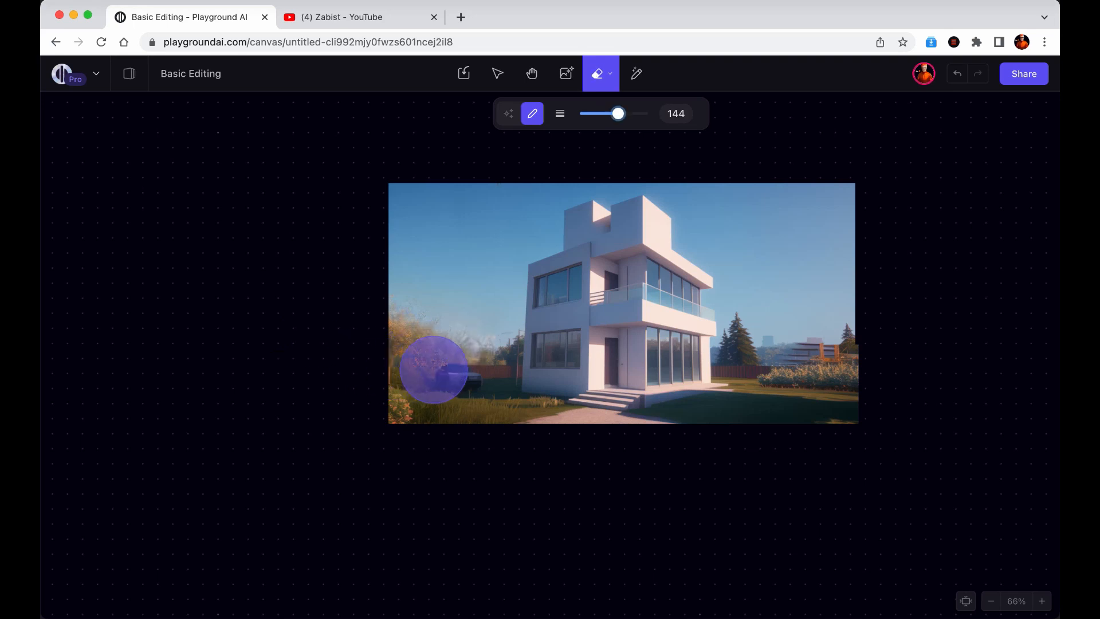
Erase the garden and car left of the house and regenerate that area with the prompt subject "modern house with a barbecue zone".
mouse_move(433, 389)
left_mouse_down()
mouse_move(426, 346)
mouse_move(497, 347)
mouse_move(499, 385)
mouse_move(467, 393)
mouse_move(524, 394)
mouse_move(406, 397)
mouse_move(391, 389)
mouse_move(395, 347)
mouse_move(472, 400)
left_mouse_up()
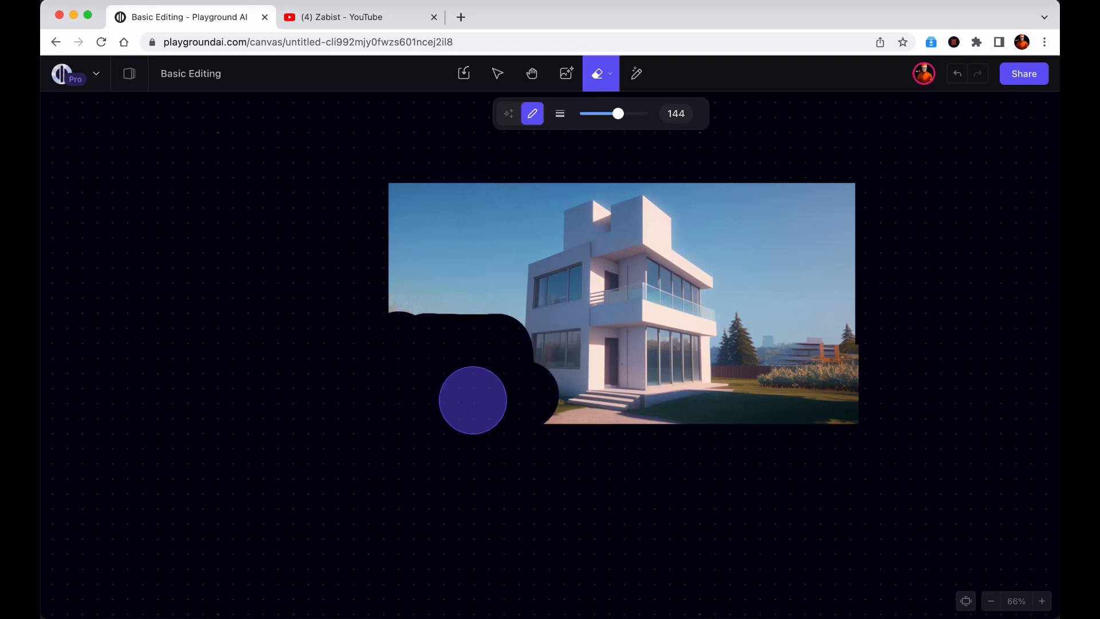
left_click(566, 74)
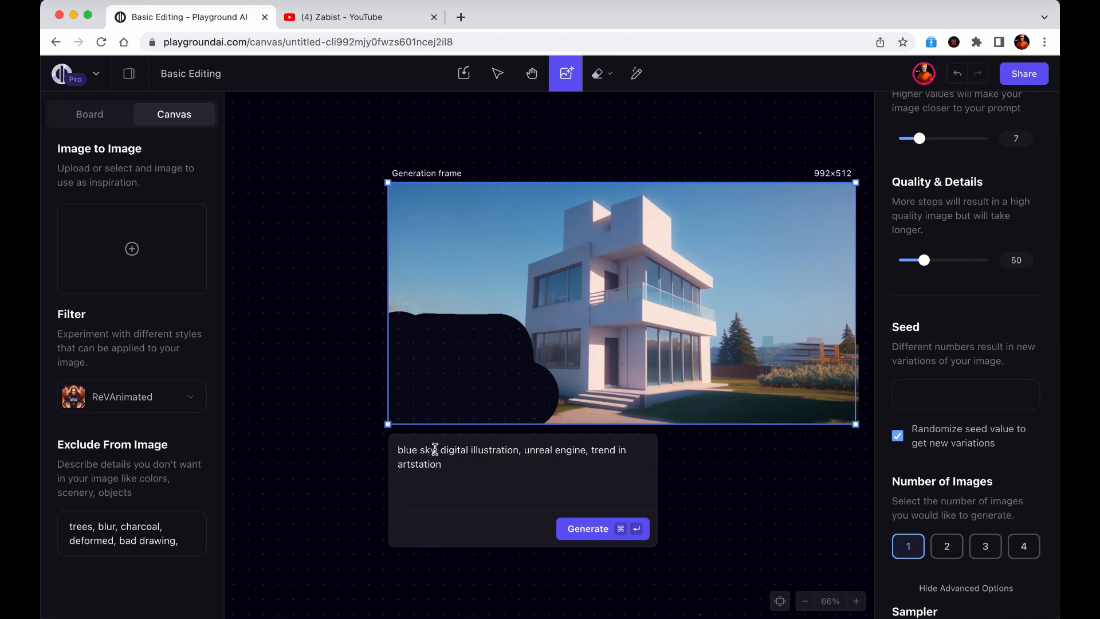
left_click_drag(435, 448, 392, 440)
type("modern house,")
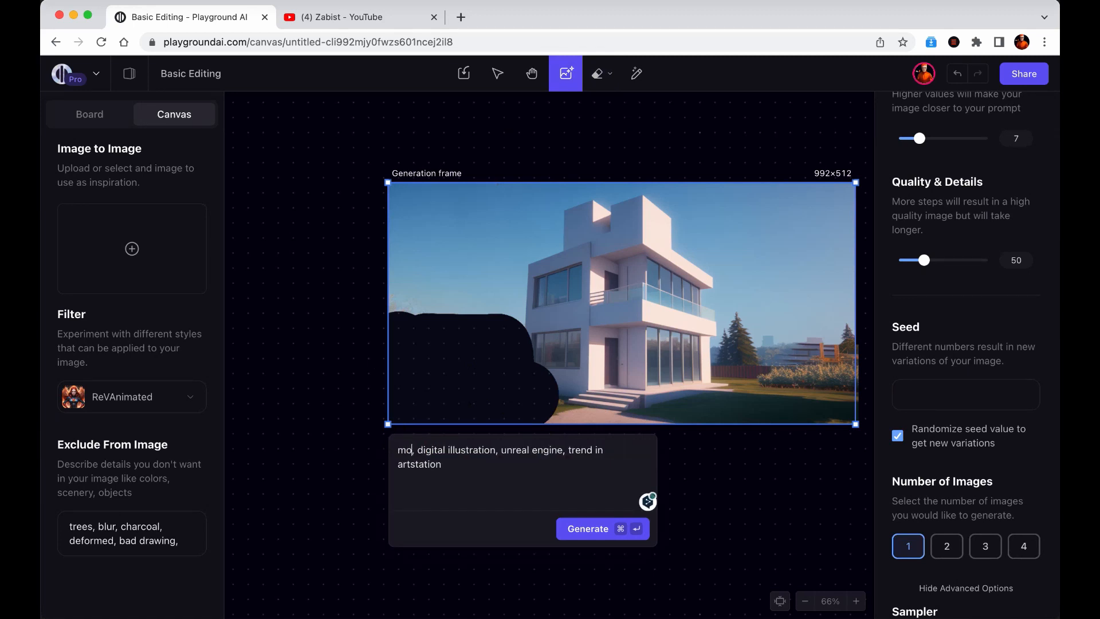
type(" with a ")
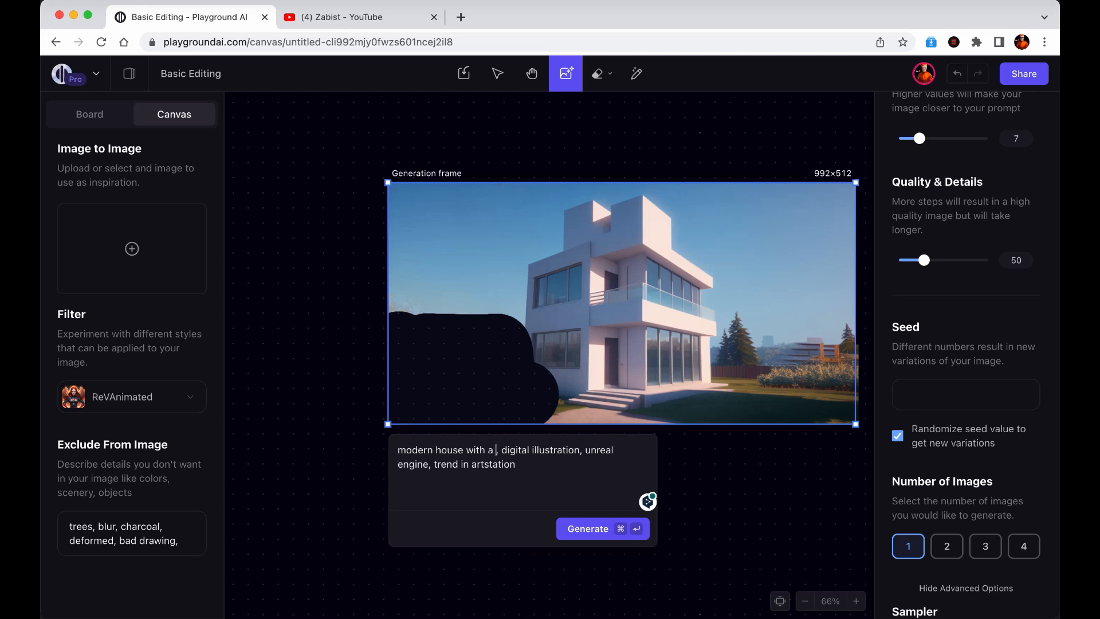
type("barbecue zone")
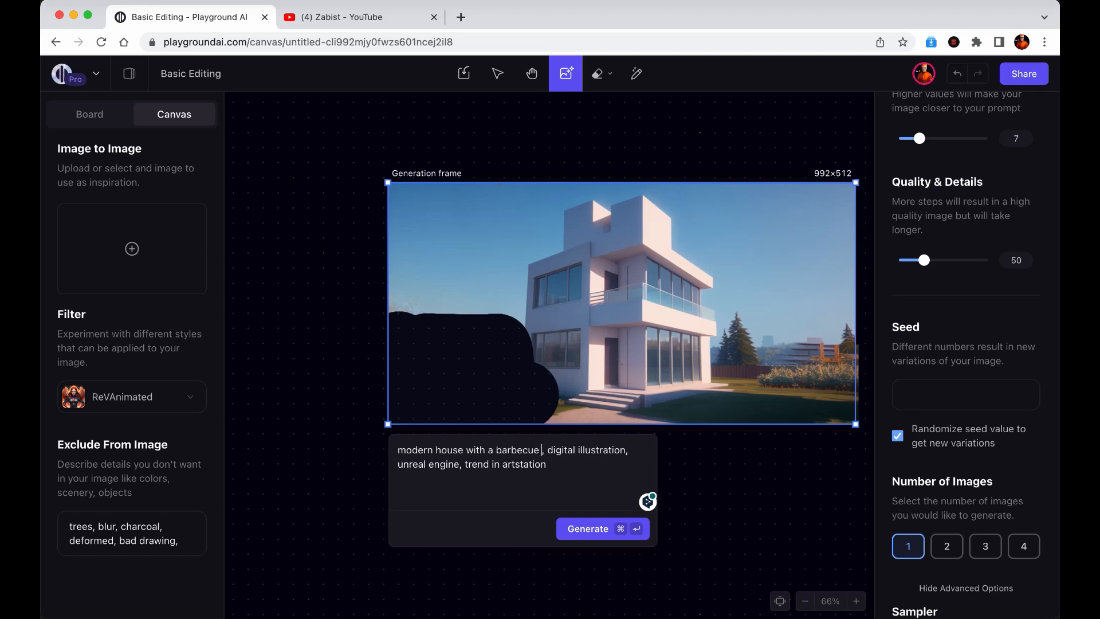
left_click(596, 527)
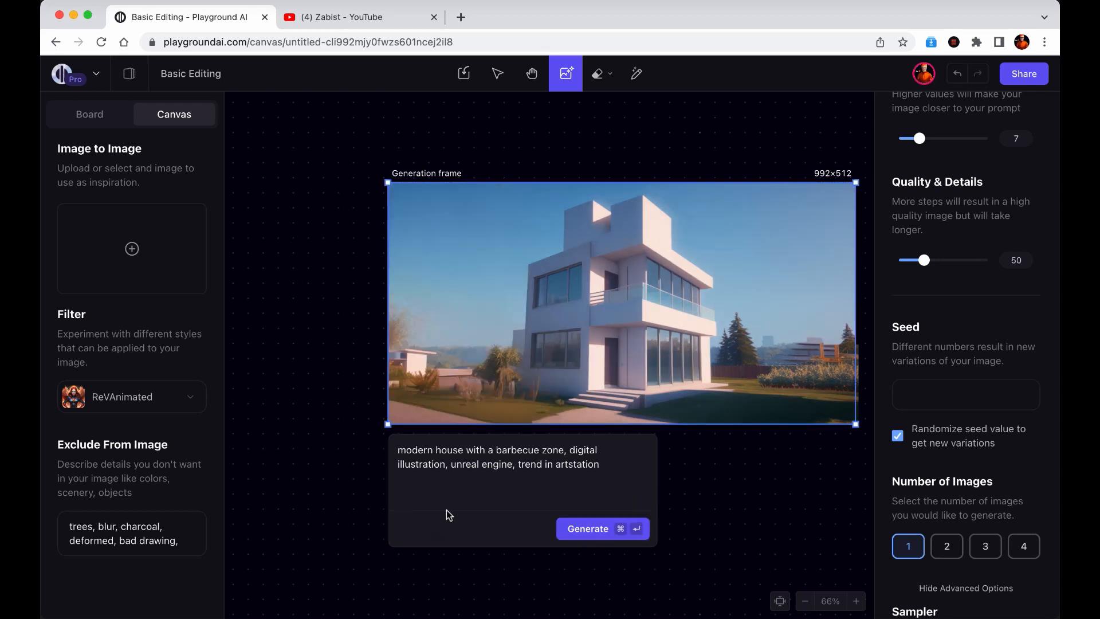
Erase the plants and lawn in the garden left of the house and regenerate them with prompt guidance 10.
scroll(472, 429, "up", 5)
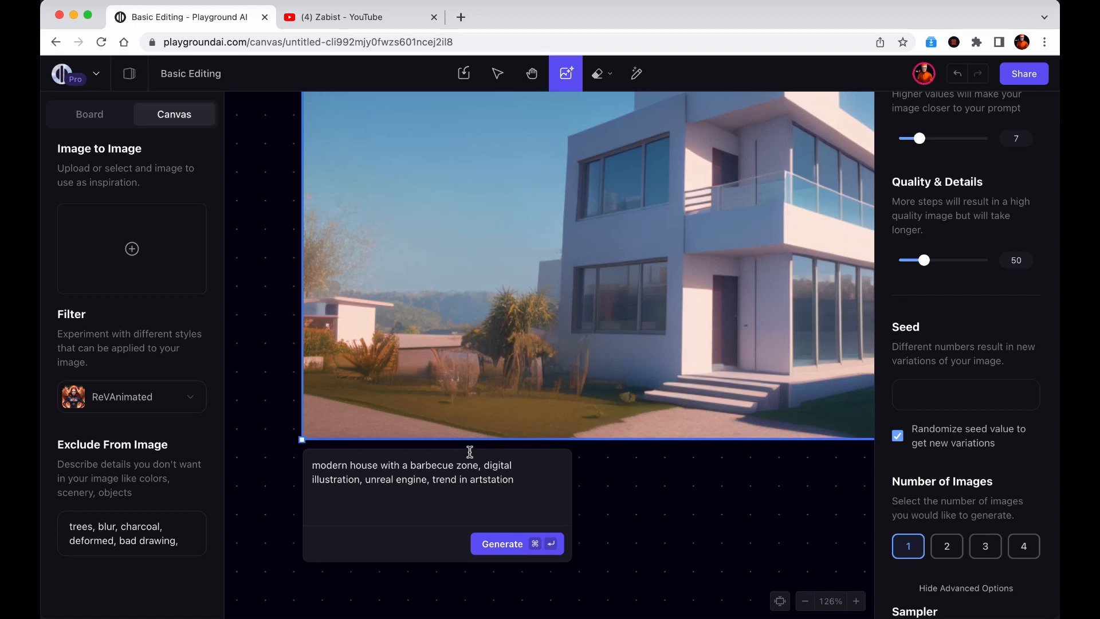
key("e")
mouse_move(481, 361)
left_mouse_down()
mouse_move(499, 344)
mouse_move(607, 397)
mouse_move(373, 382)
left_mouse_up()
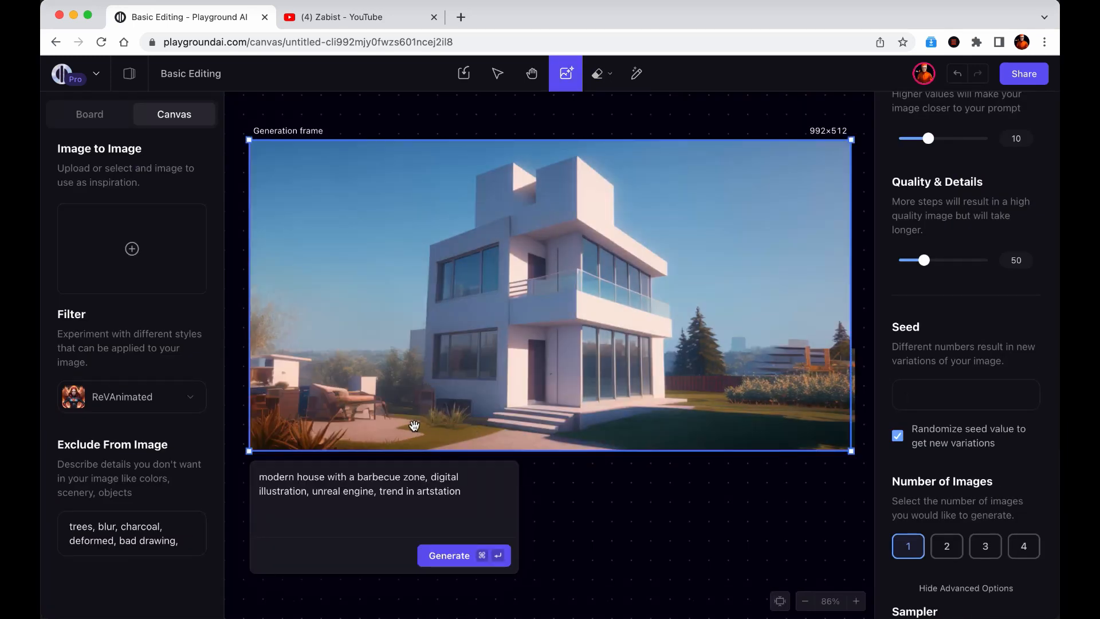
Erase the distorted patio furniture left of the house with a smaller eraser and regenerate that spot.
scroll(408, 425, "up", 10)
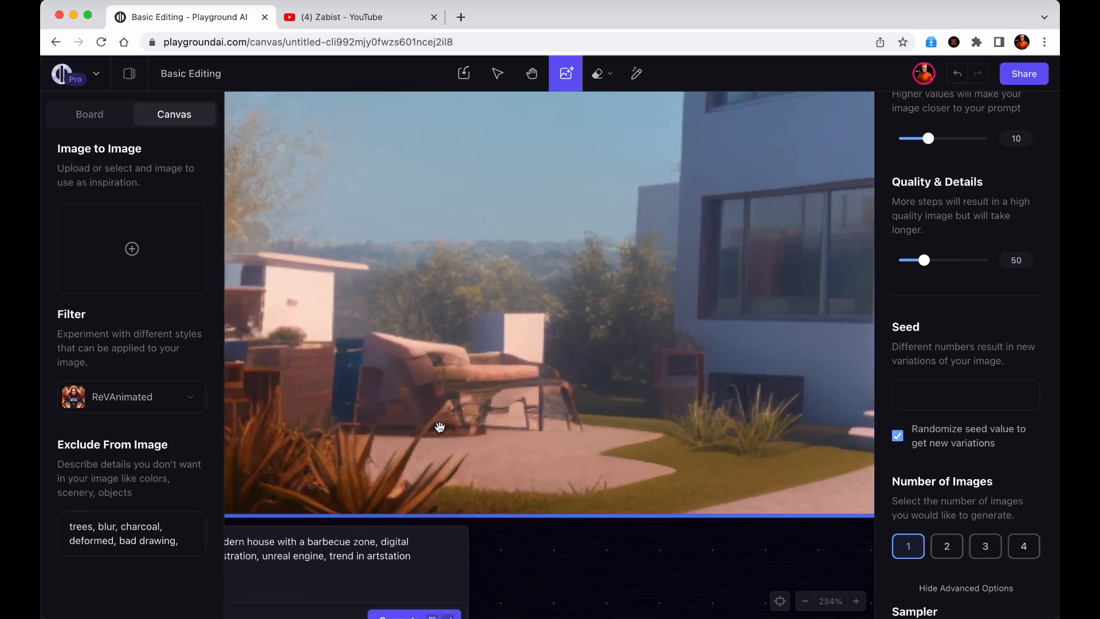
key("e")
left_click_drag(617, 113, 596, 114)
mouse_move(377, 387)
left_mouse_down()
mouse_move(391, 360)
mouse_move(452, 363)
mouse_move(445, 393)
mouse_move(506, 385)
mouse_move(572, 391)
mouse_move(572, 401)
mouse_move(366, 393)
left_mouse_up()
key("super+Return")
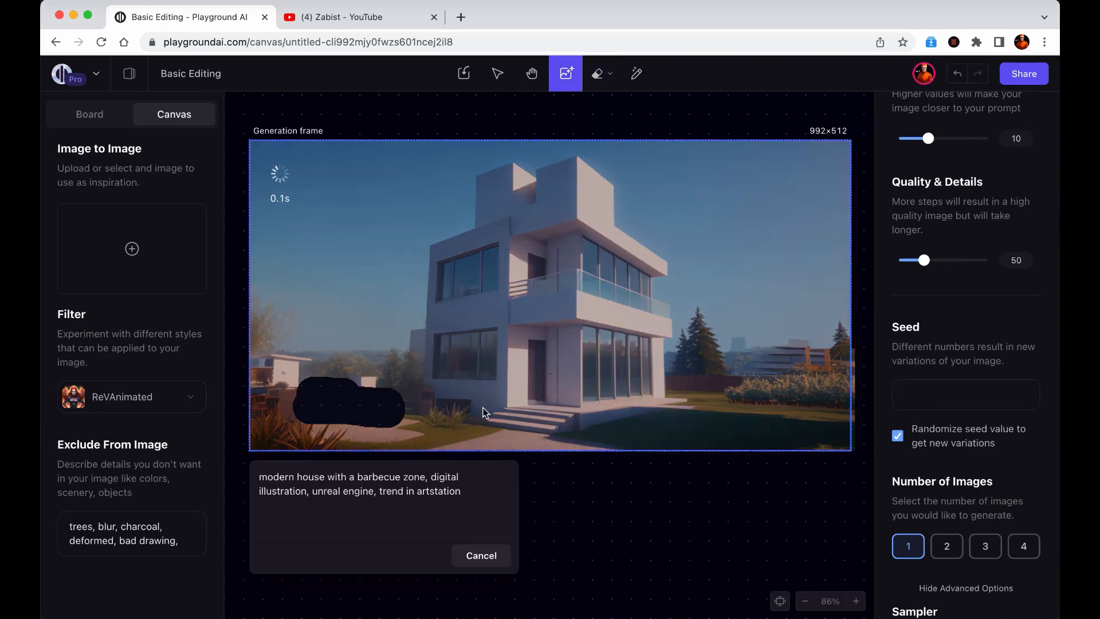
scroll(405, 415, "left", 3)
scroll(498, 415, "up", 5)
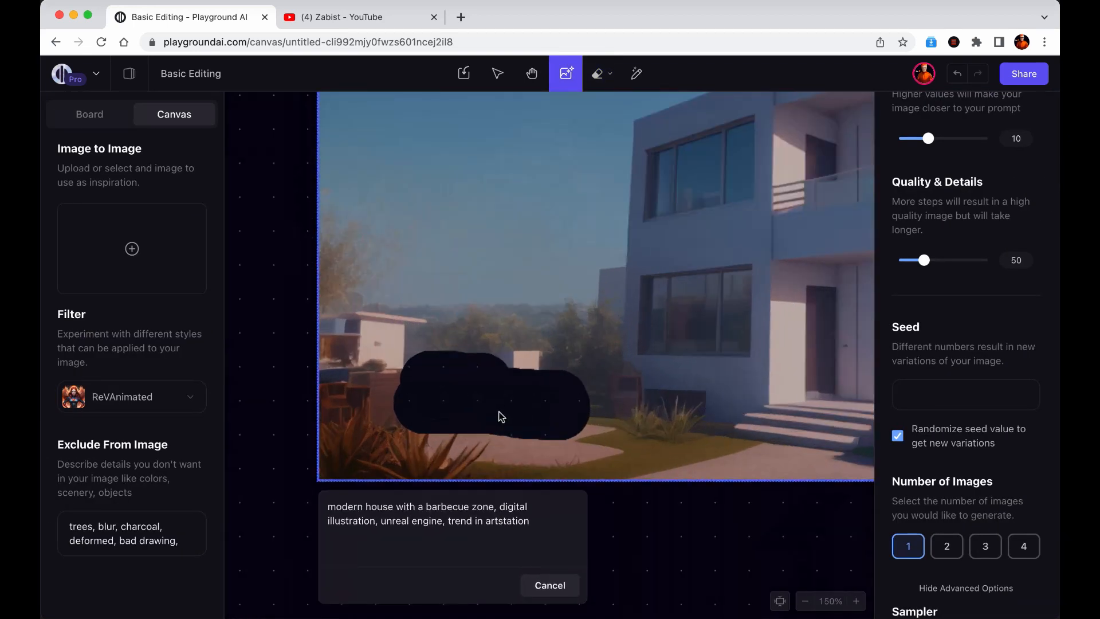
scroll(647, 449, "down", 4)
scroll(648, 427, "right", 3)
scroll(572, 418, "down", 3)
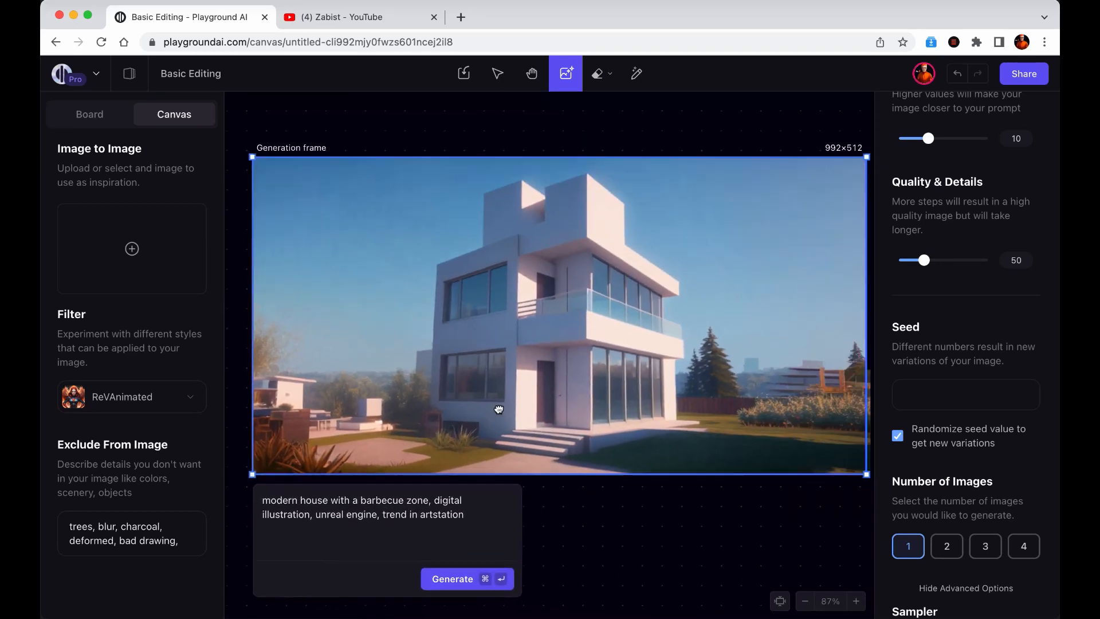
Erase the lawn right of the house and regenerate it with "and a swimming pool," added after "barbecue zone," in the prompt.
scroll(496, 407, "right", 3)
key("e")
mouse_move(542, 401)
left_mouse_down()
mouse_move(700, 405)
mouse_move(718, 422)
mouse_move(707, 437)
mouse_move(602, 412)
mouse_move(393, 445)
mouse_move(738, 444)
left_mouse_up()
key("g")
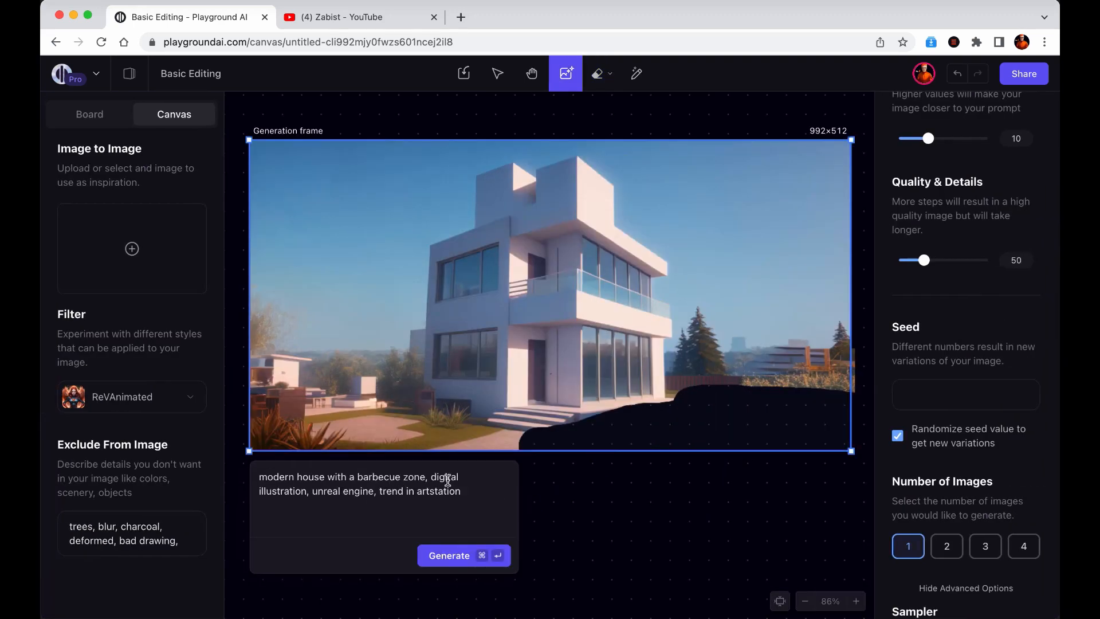
left_click(430, 477)
type("and a swimming ")
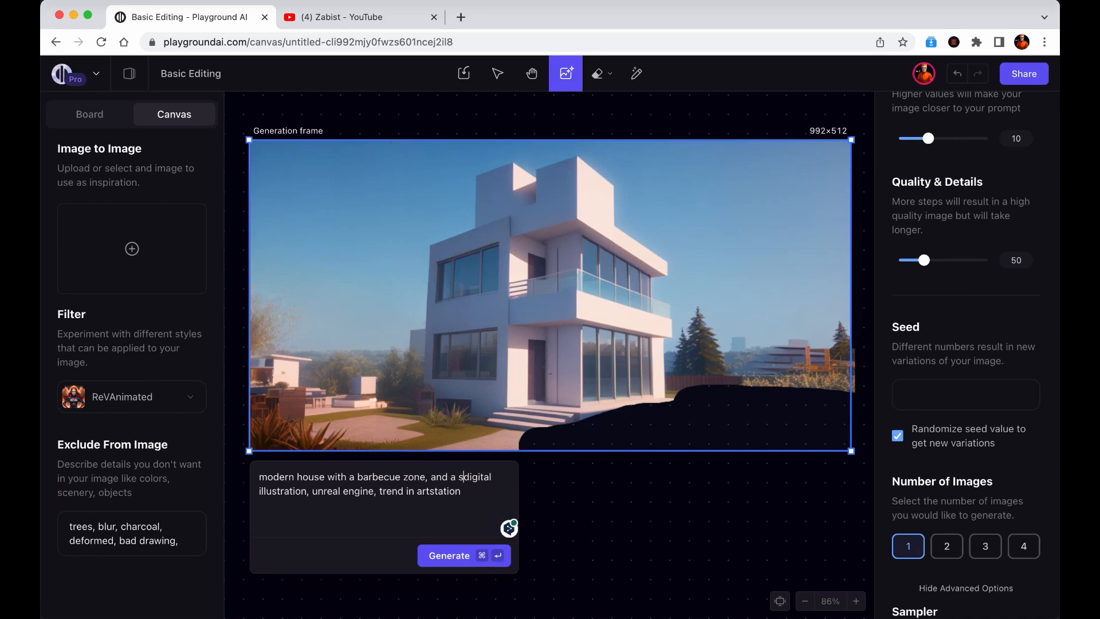
type("pool,")
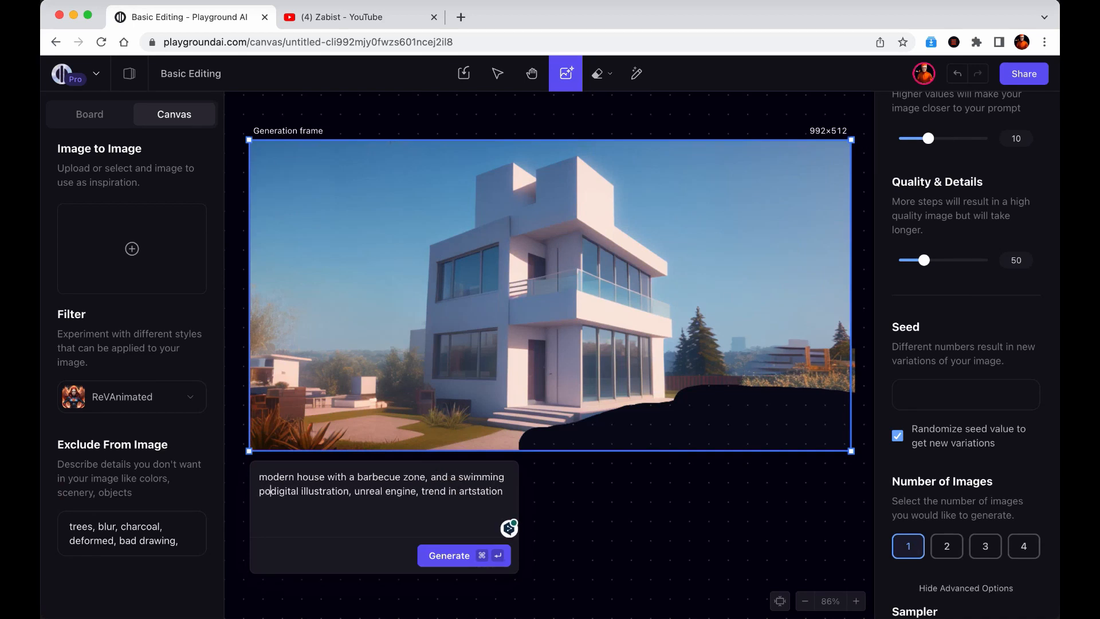
left_click(461, 549)
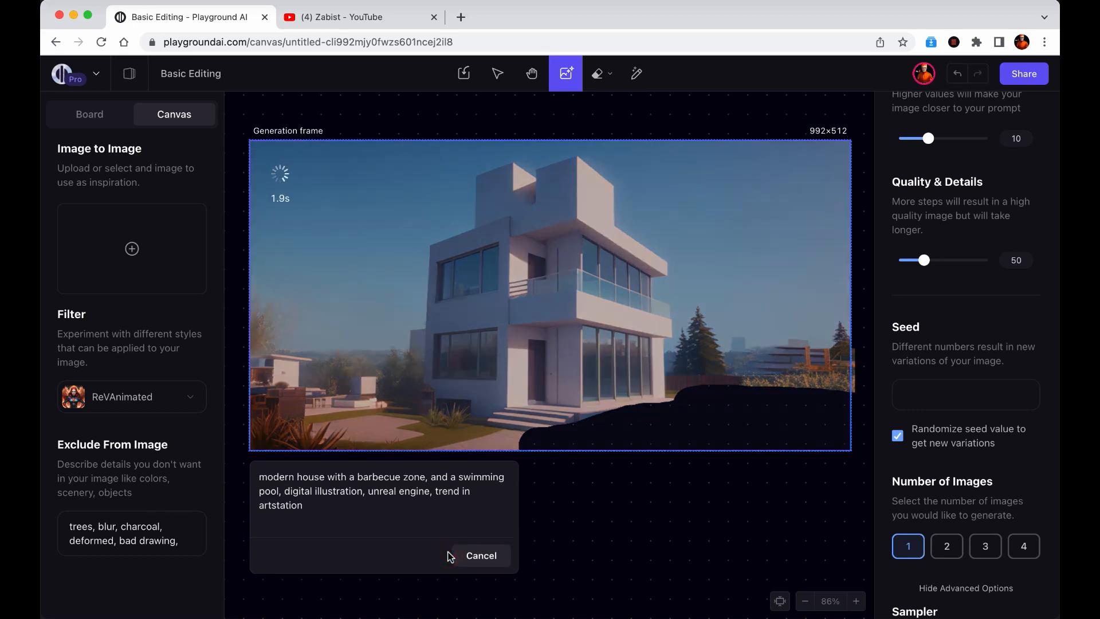
Erase the sky around the house using the eraser's magic mode set to 12.
scroll(559, 535, "down", 3)
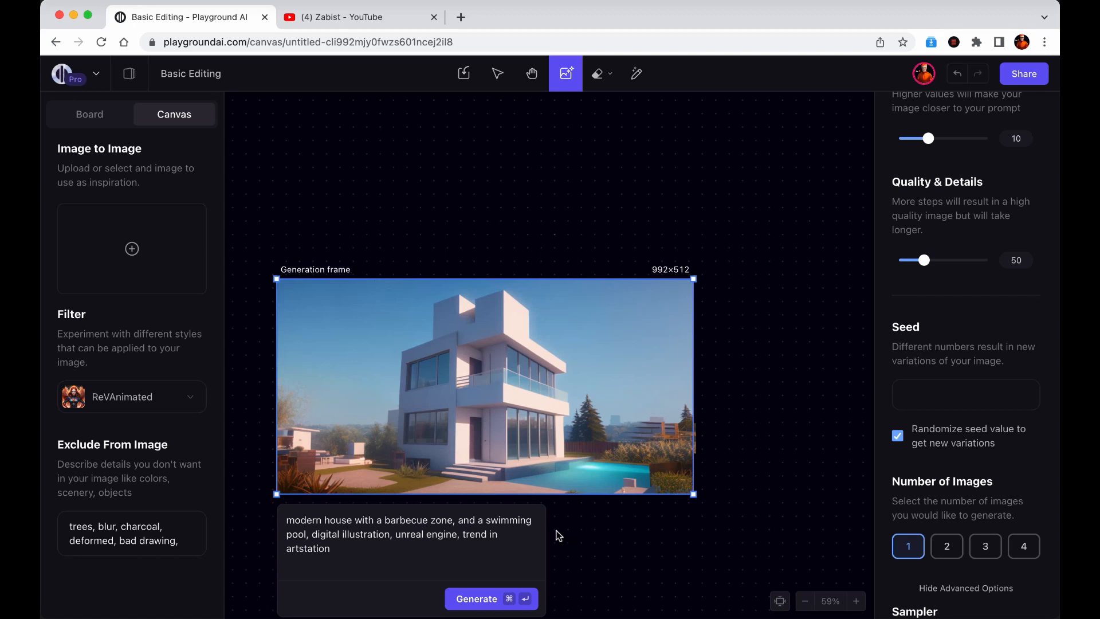
left_click_drag(559, 535, 665, 504)
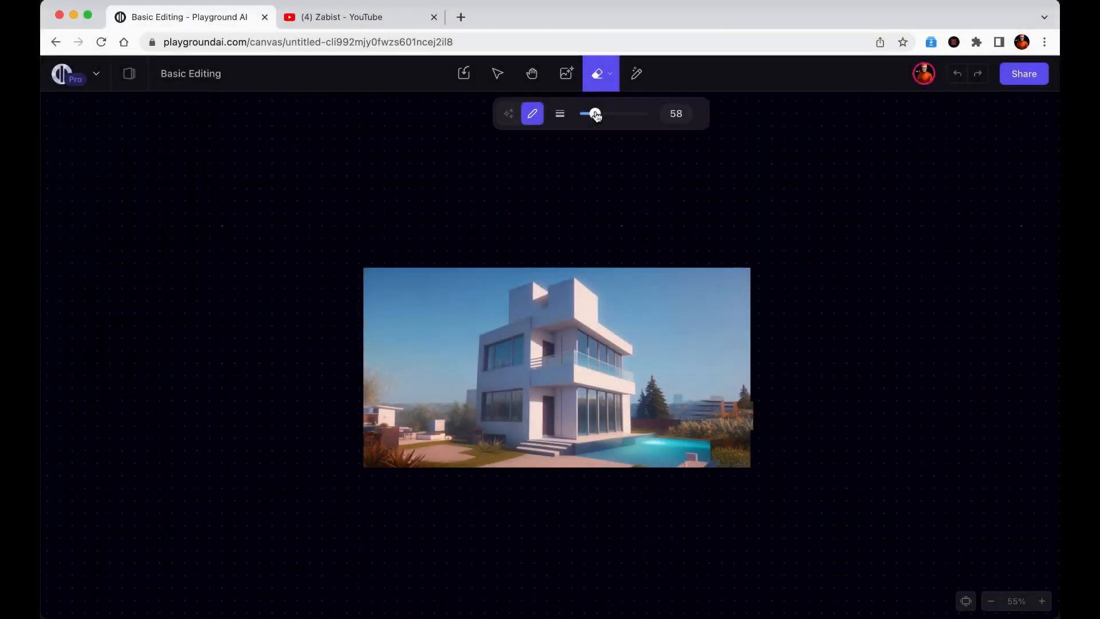
left_click_drag(592, 114, 662, 117)
left_click(508, 114)
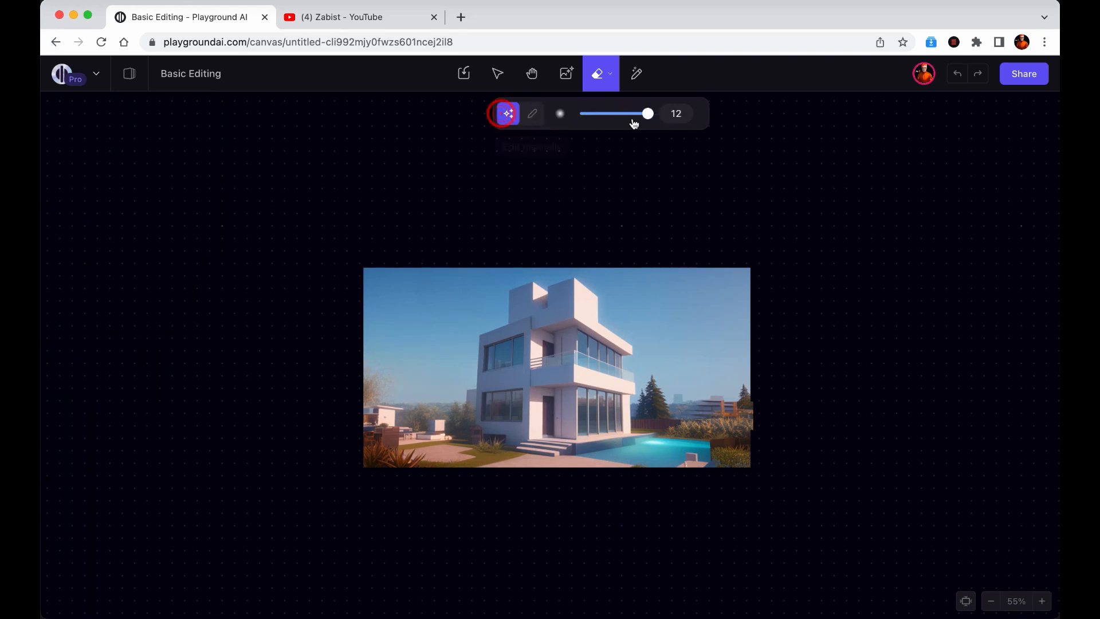
left_click(455, 309)
left_click(449, 315)
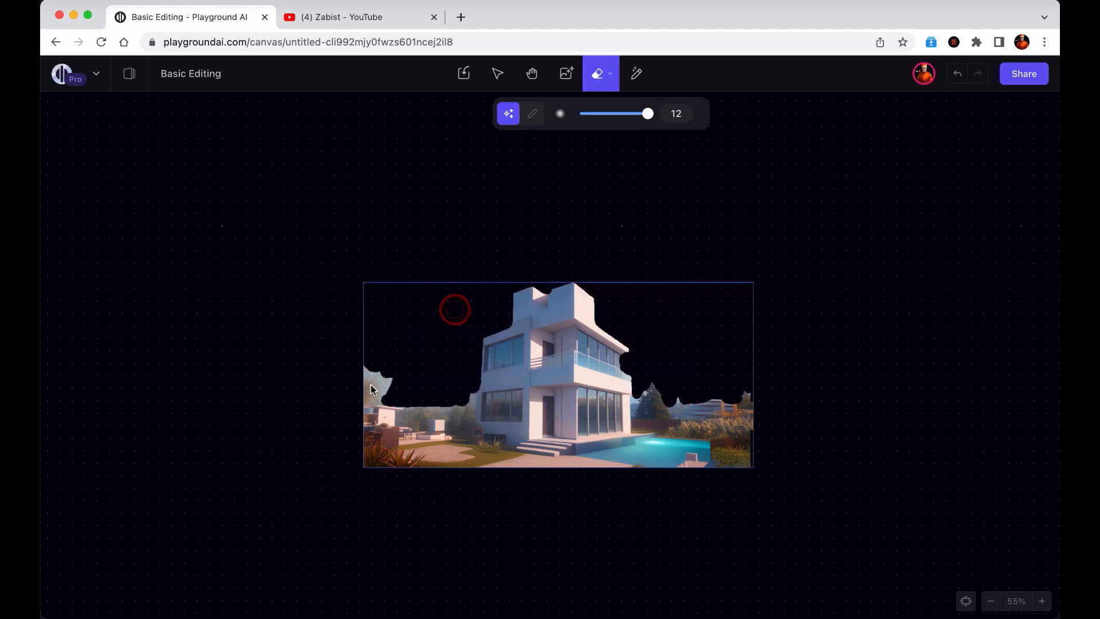
Erase the leftover background at the image's left edge with the brush eraser and regenerate the sky with the prompt "sunset".
left_click(532, 113)
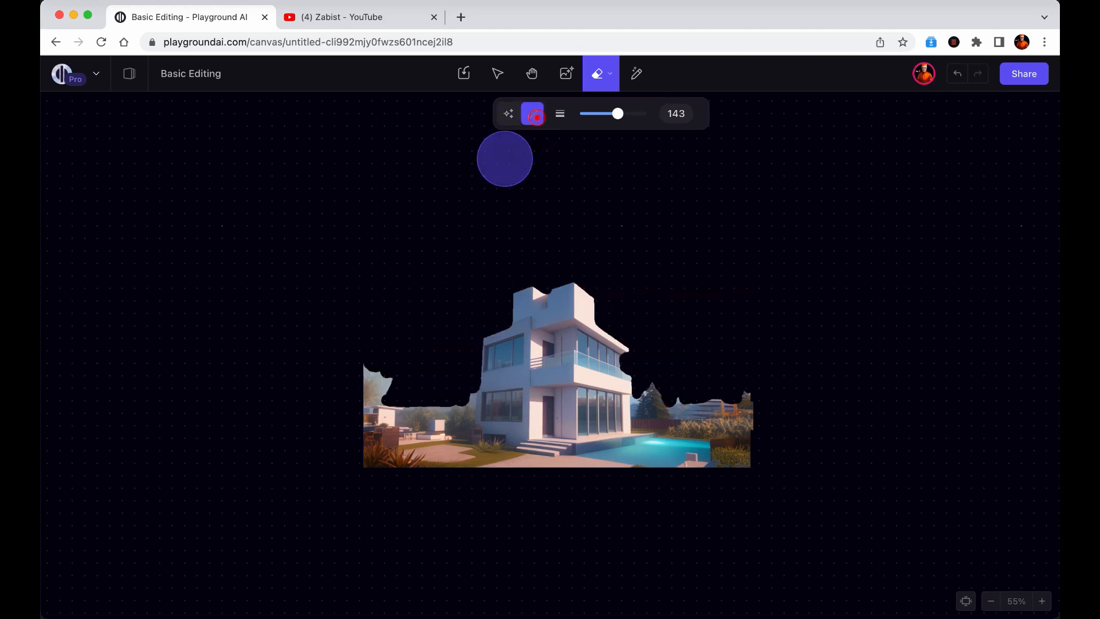
left_click(389, 367)
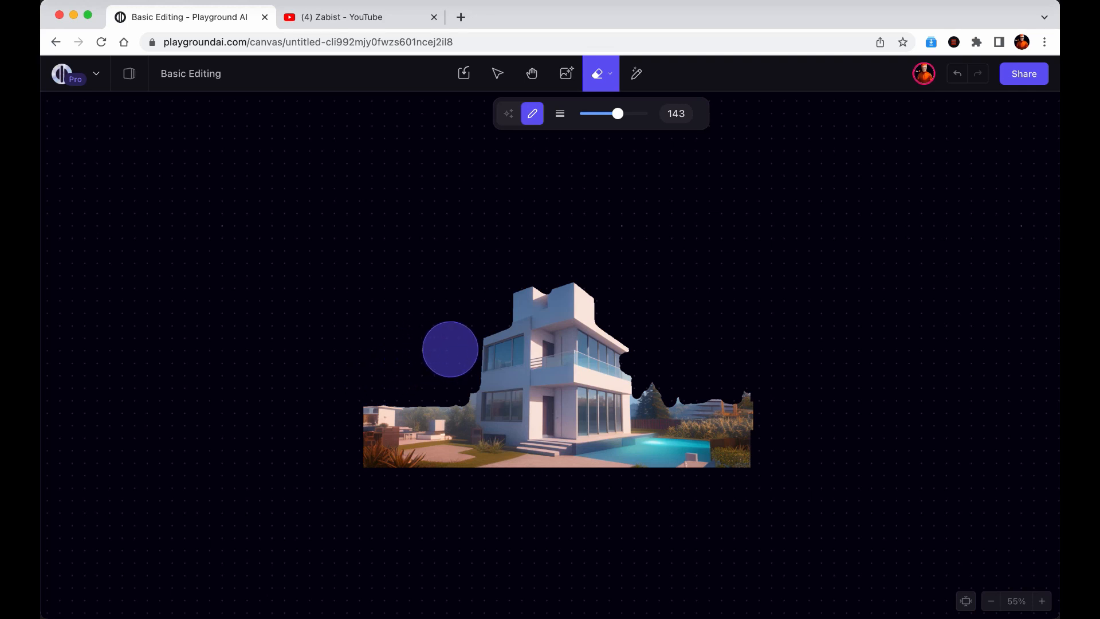
key("f")
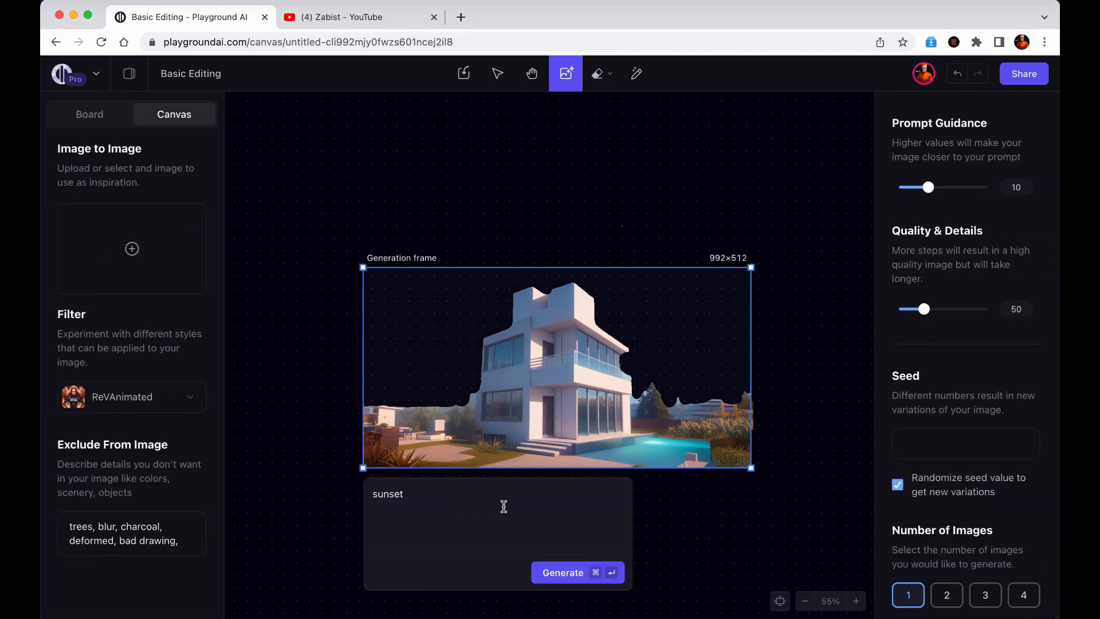
left_click(563, 573)
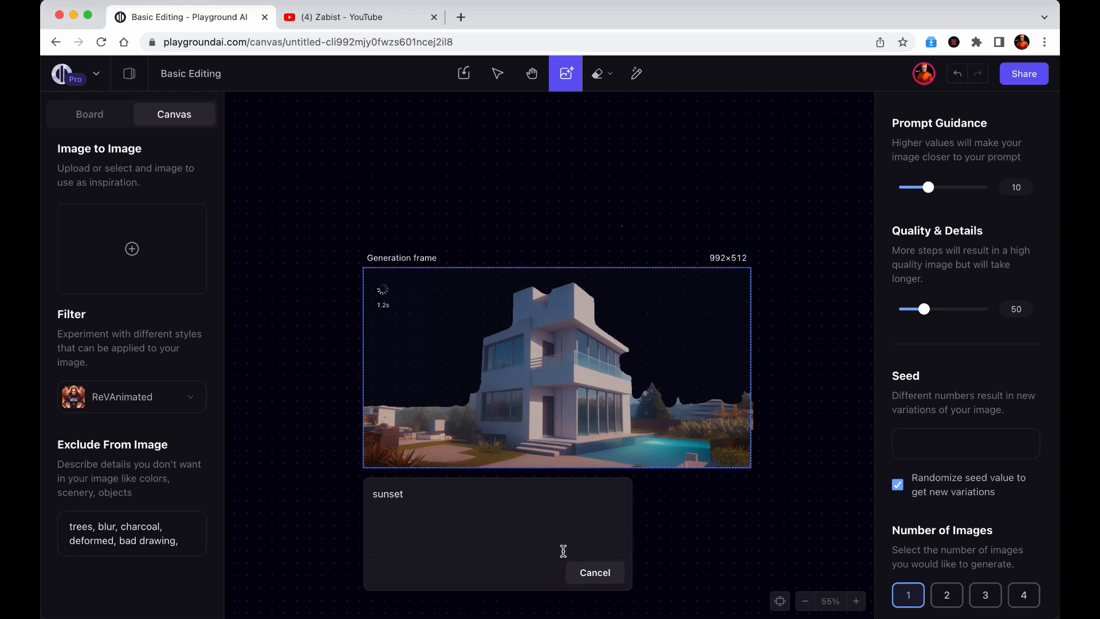
Replace the prompt with "modern house with a barbecue zone, and a swimming pool, cinematic sunset, digital illustration, unreal engine, trend in artstation".
scroll(487, 327, "down", 1)
scroll(487, 326, "right", 1)
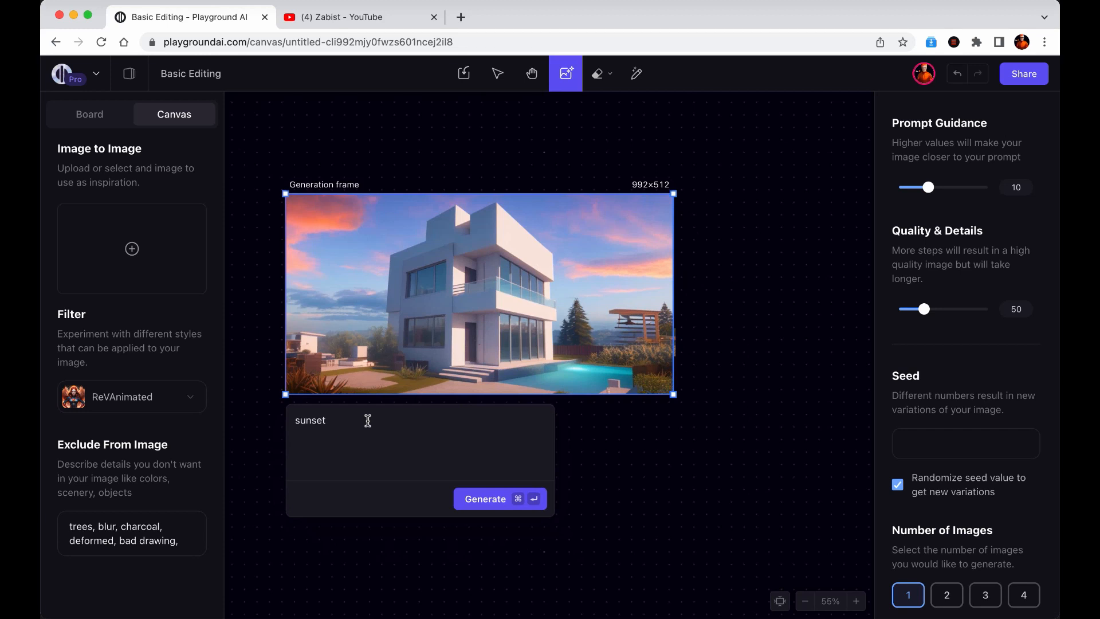
left_click_drag(373, 420, 288, 419)
type("modern house with a barbecue zone, and a swimming pool, cinematic sunset, digital illustration, unreal engine, trend in artstation")
scroll(532, 275, "up", 1)
key("Escape")
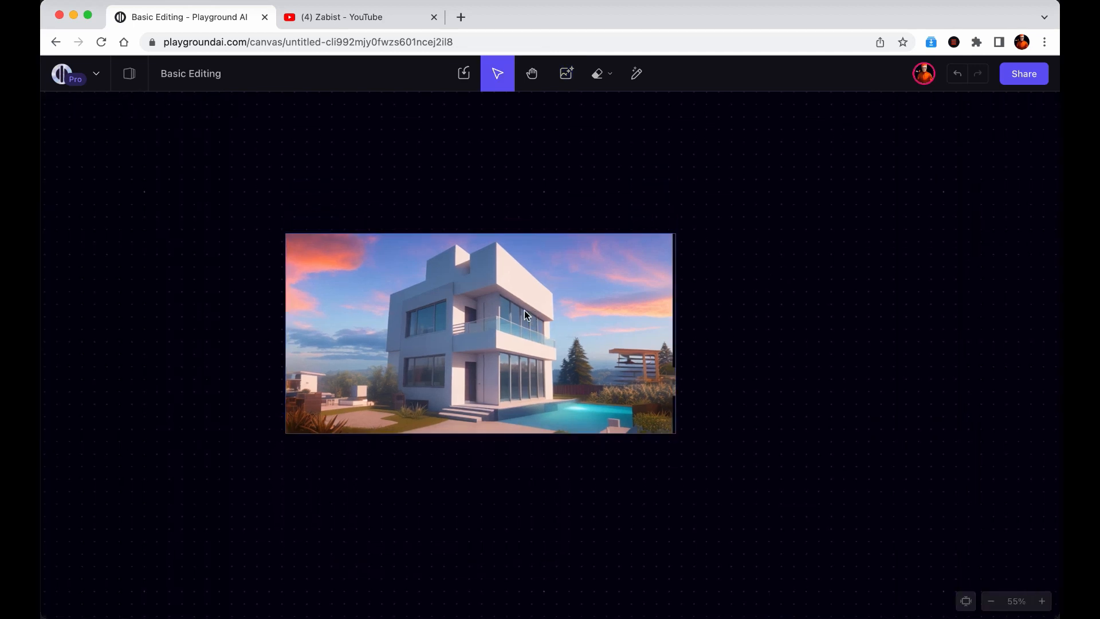
Use the edited house image as the image-to-image source with an image strength of 60.
left_click(526, 314)
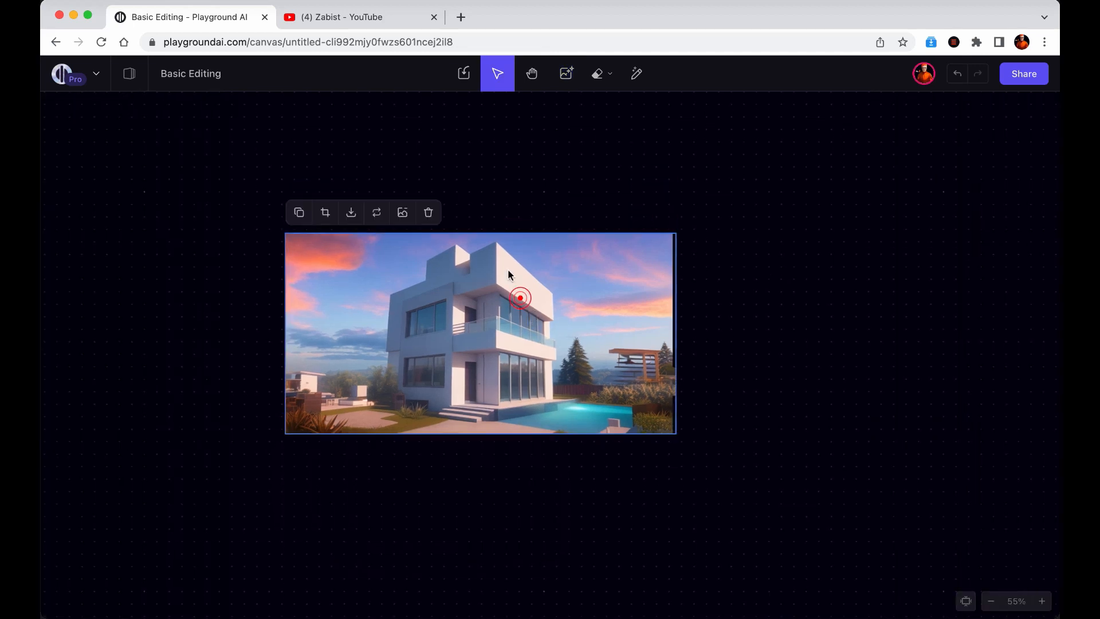
left_click(376, 218)
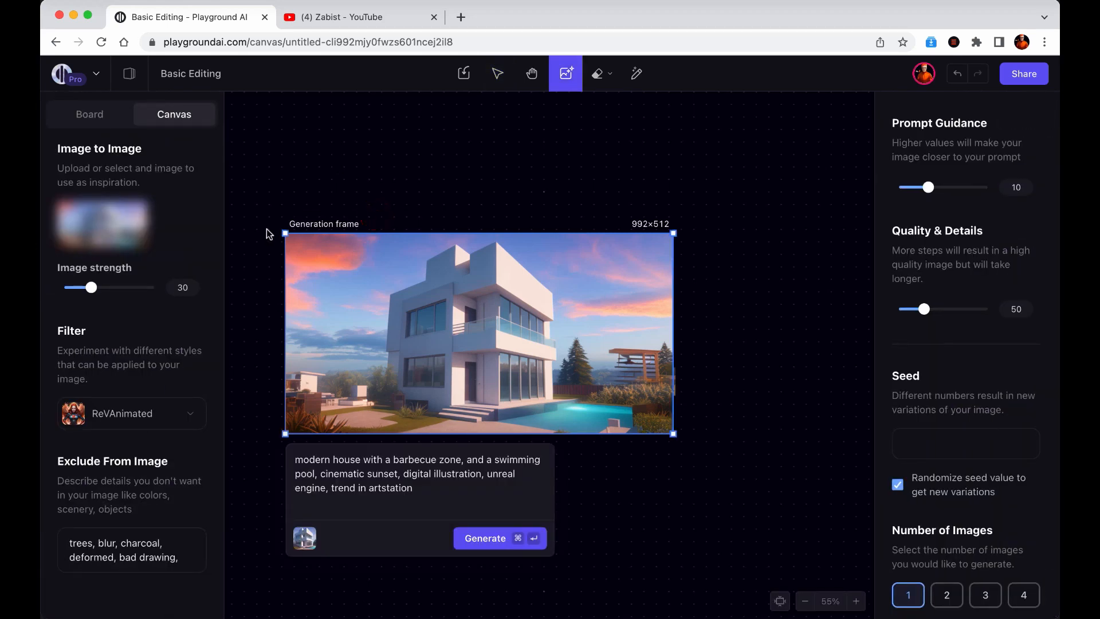
double_click(180, 290)
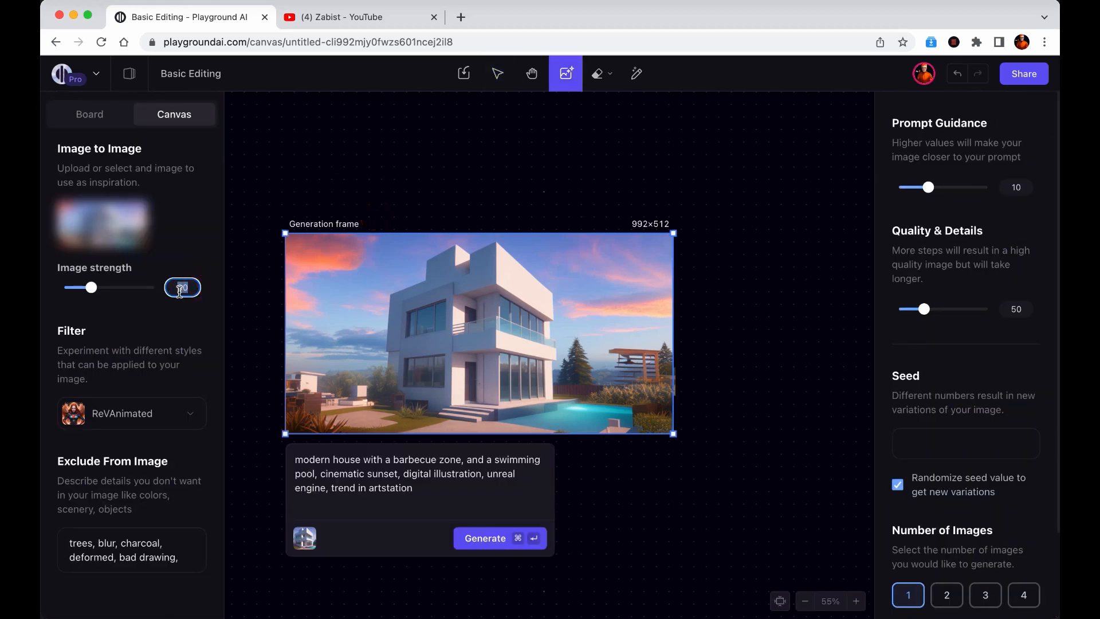
type("60")
key("Return")
Set the number of images to 4 and generate the variations of the house.
left_click_drag(525, 375, 485, 366)
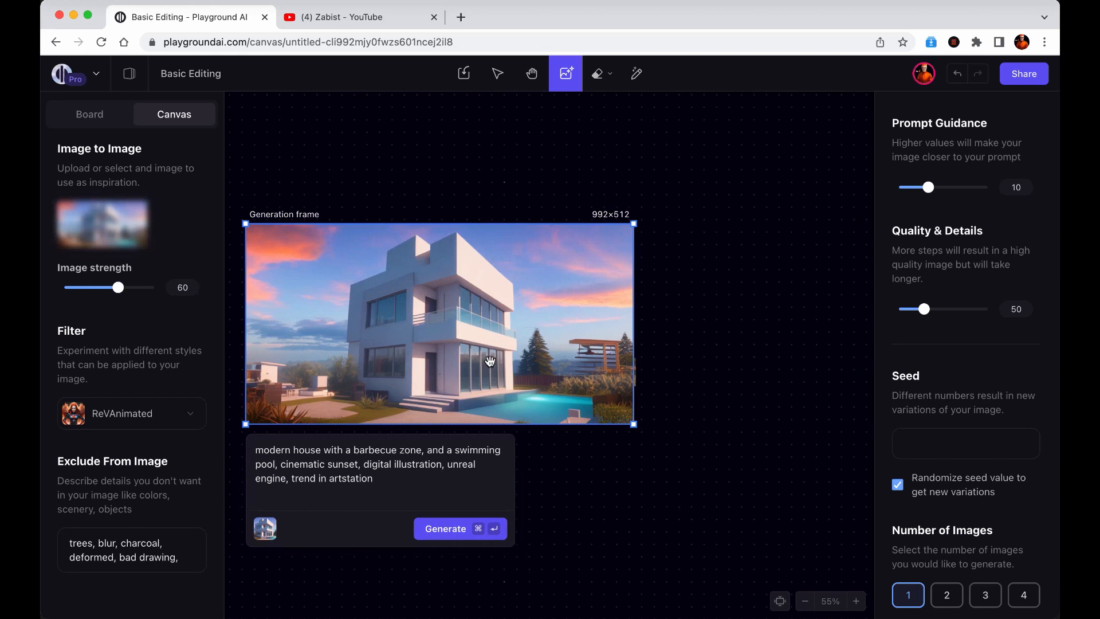
scroll(485, 355, "down", 3)
scroll(485, 342, "down", 3)
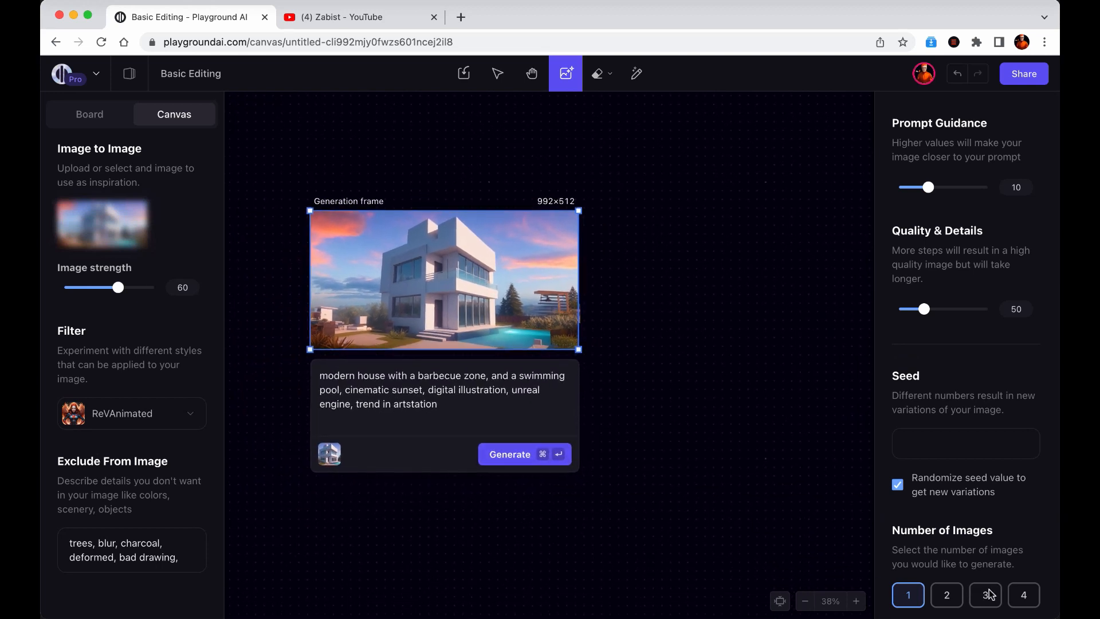
left_click(1024, 595)
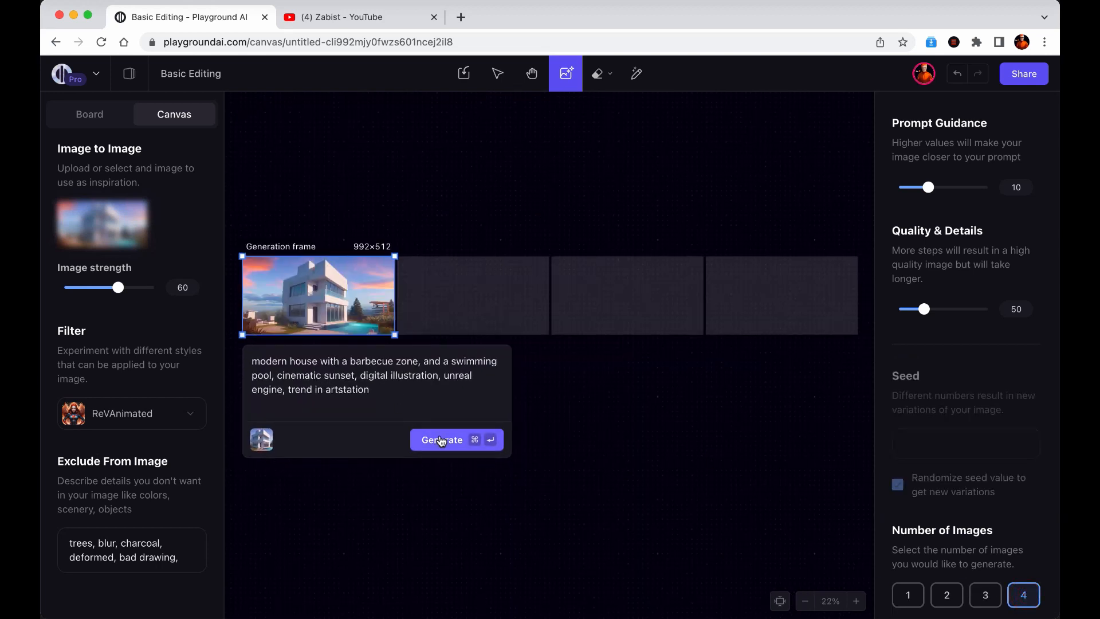
left_click(439, 441)
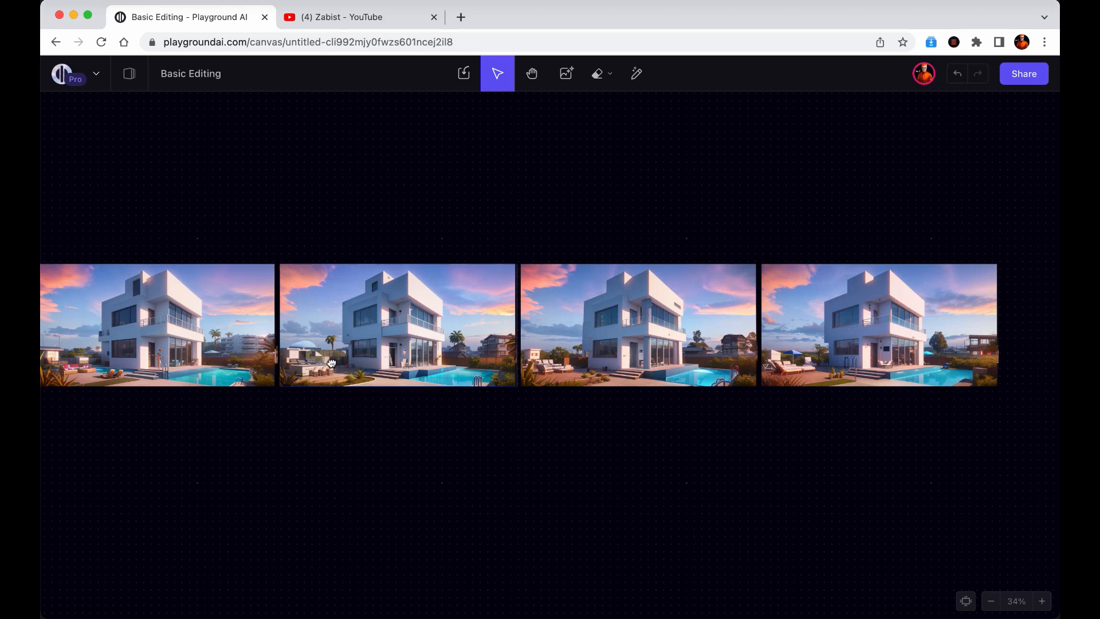
Examine each of the four generated house variations up close, one after another.
scroll(553, 390, "left", 3)
left_click(362, 335)
double_click(362, 330)
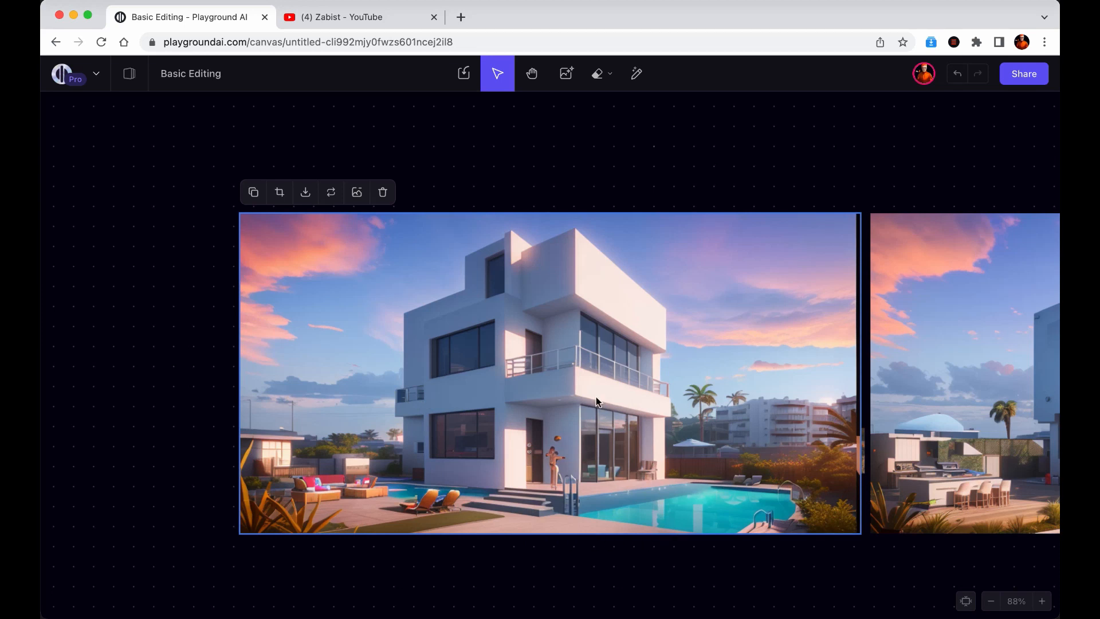
left_click(939, 440)
double_click(939, 439)
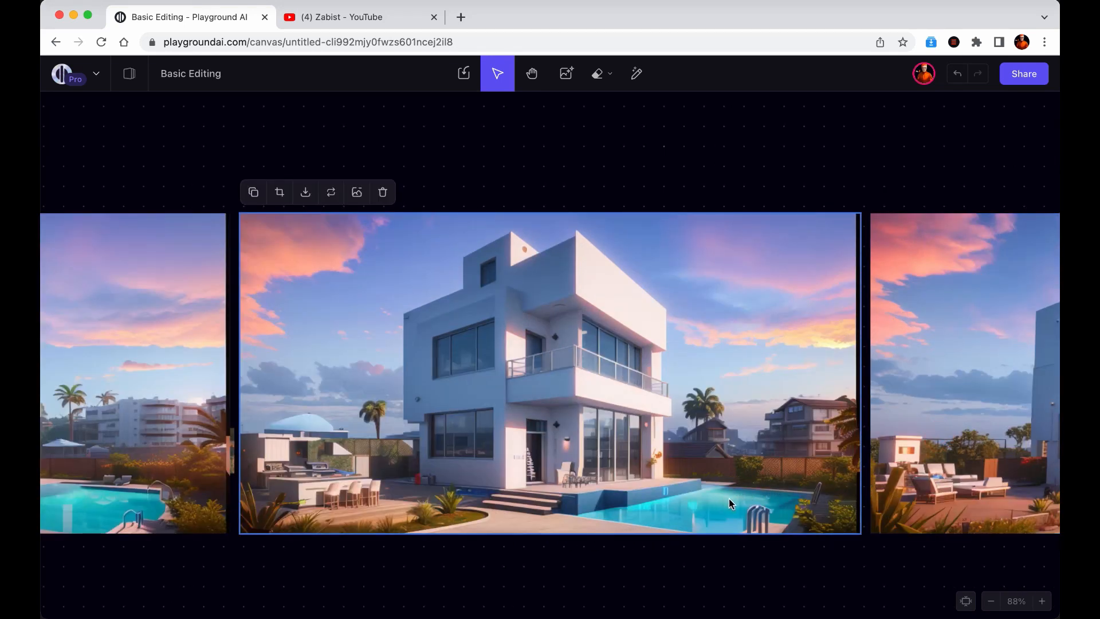
left_click(942, 458)
double_click(944, 460)
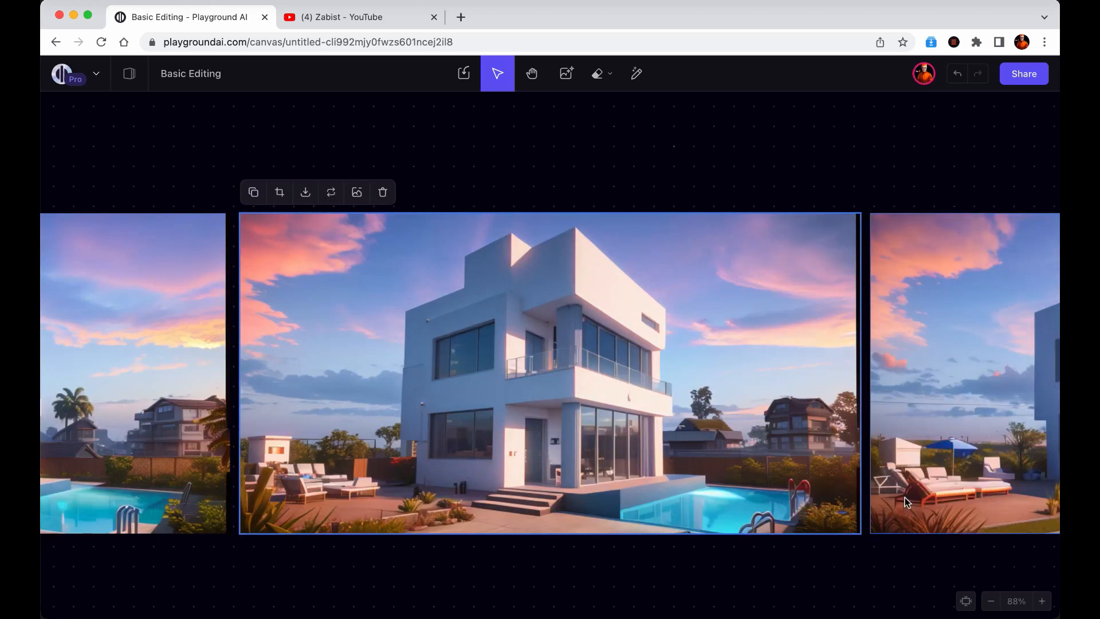
double_click(986, 469)
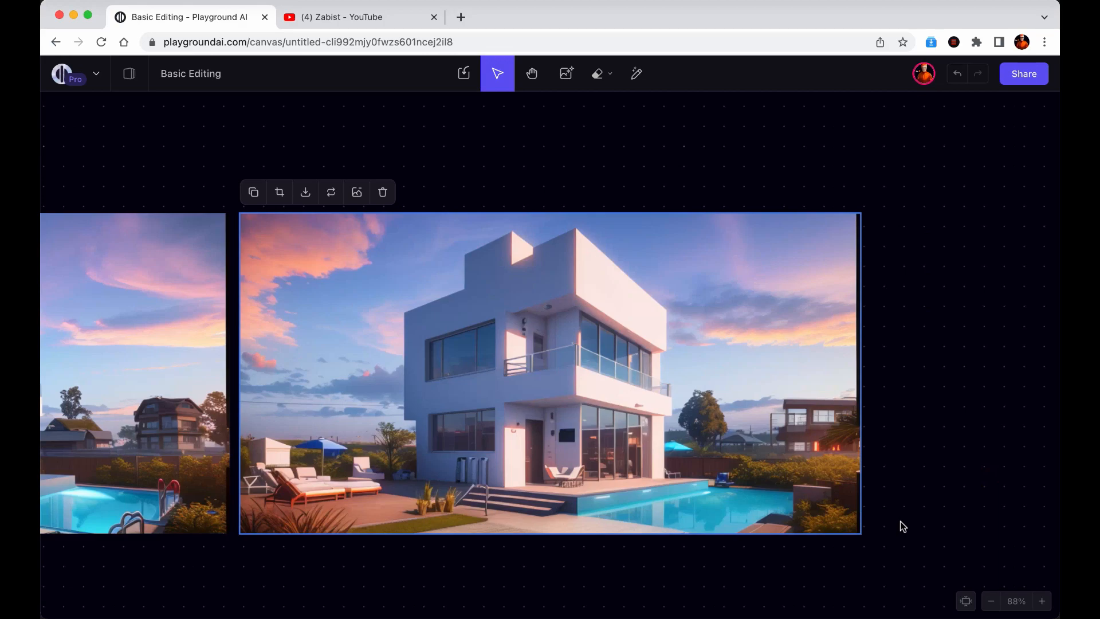